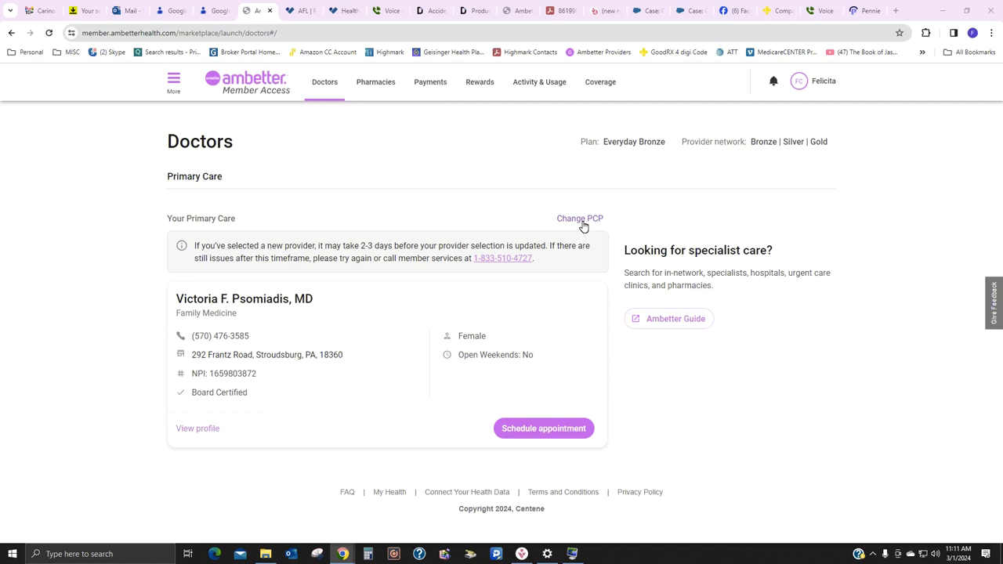
Step: Start a PCP change and scroll through the recommended Tobyhanna primary care physicians
click(582, 225)
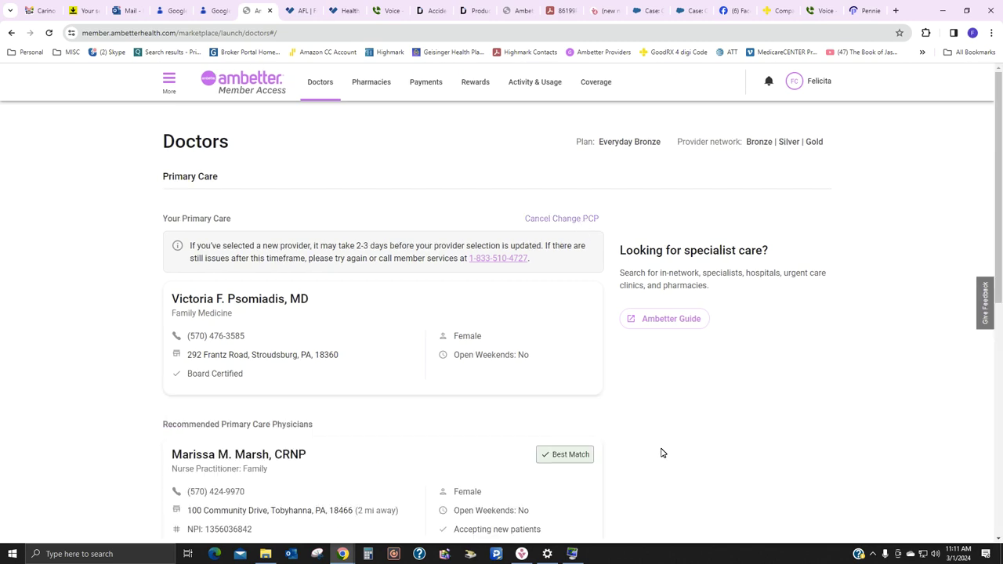
scroll(660, 446, down, 3)
scroll(660, 442, down, 1)
scroll(660, 439, down, 1)
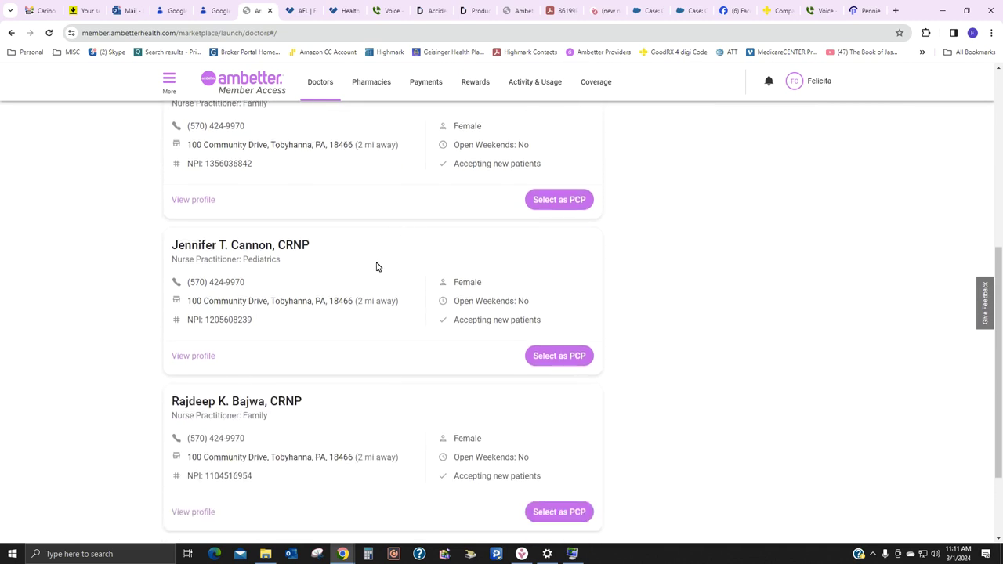
scroll(376, 266, down, 1)
scroll(367, 309, down, 1)
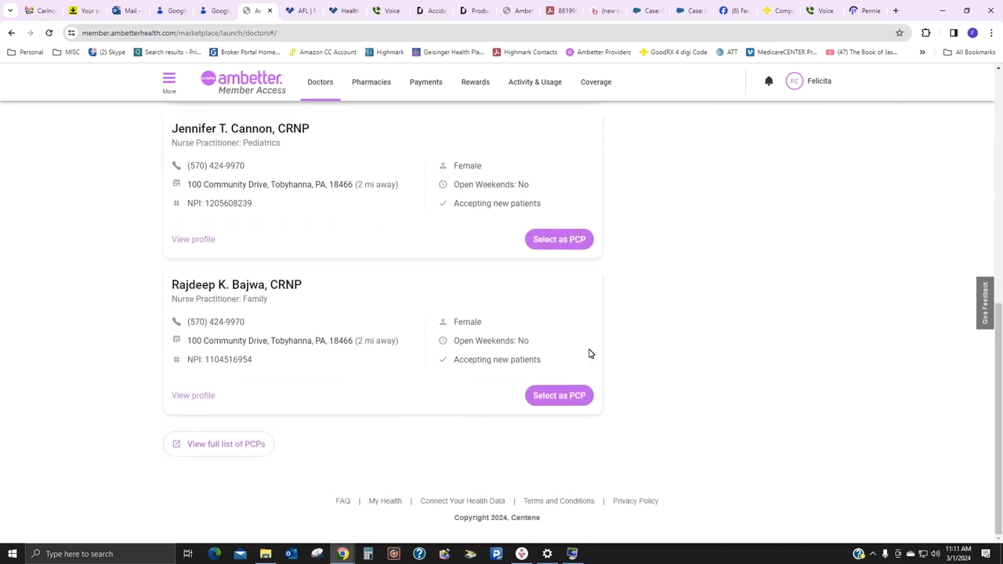
scroll(696, 378, up, 2)
scroll(696, 378, up, 2)
scroll(697, 378, down, 1)
scroll(697, 379, down, 3)
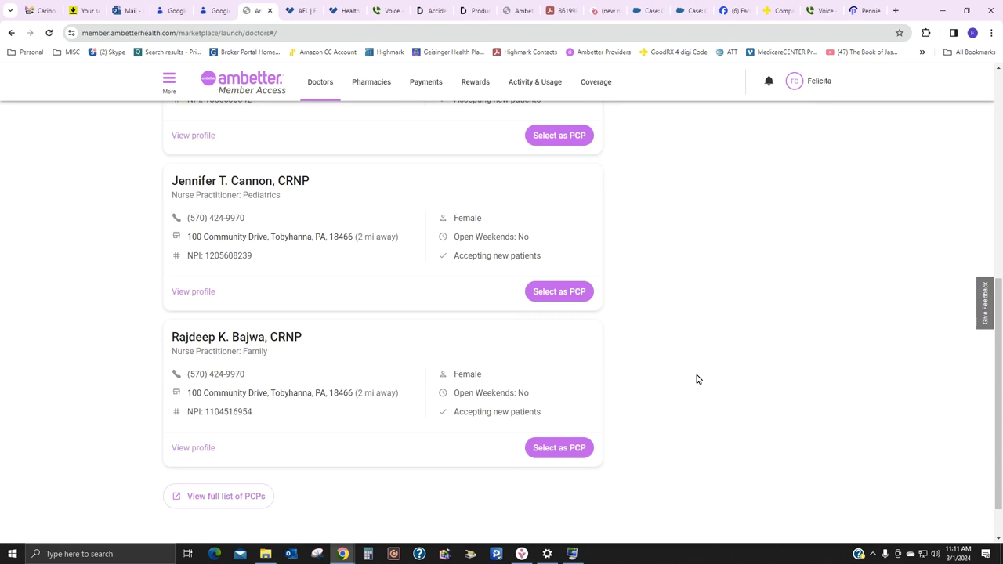
scroll(696, 378, down, 1)
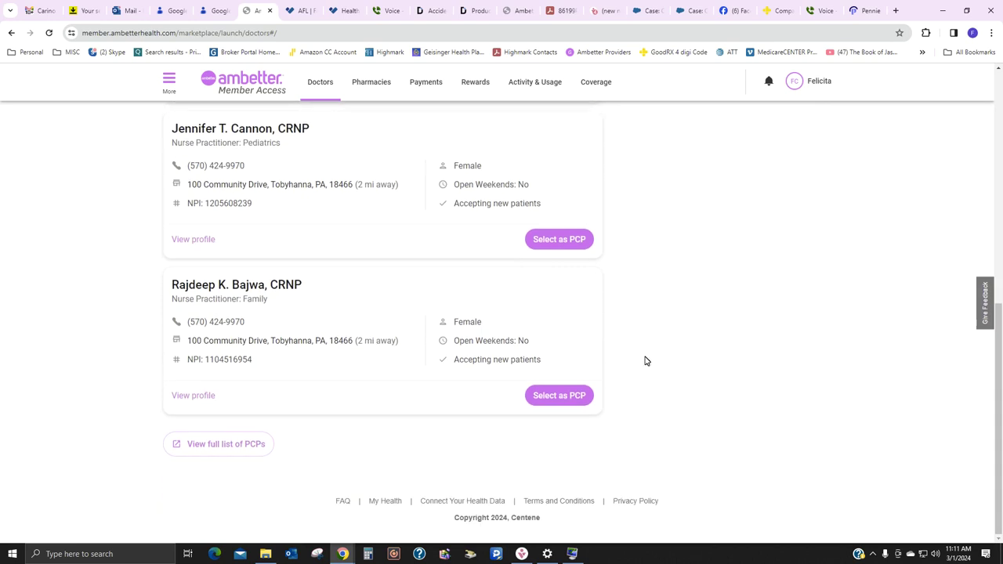
Step: Open the full Tobyhanna PCP list and apply a Female gender filter, cutting 65 results to 35
click(217, 452)
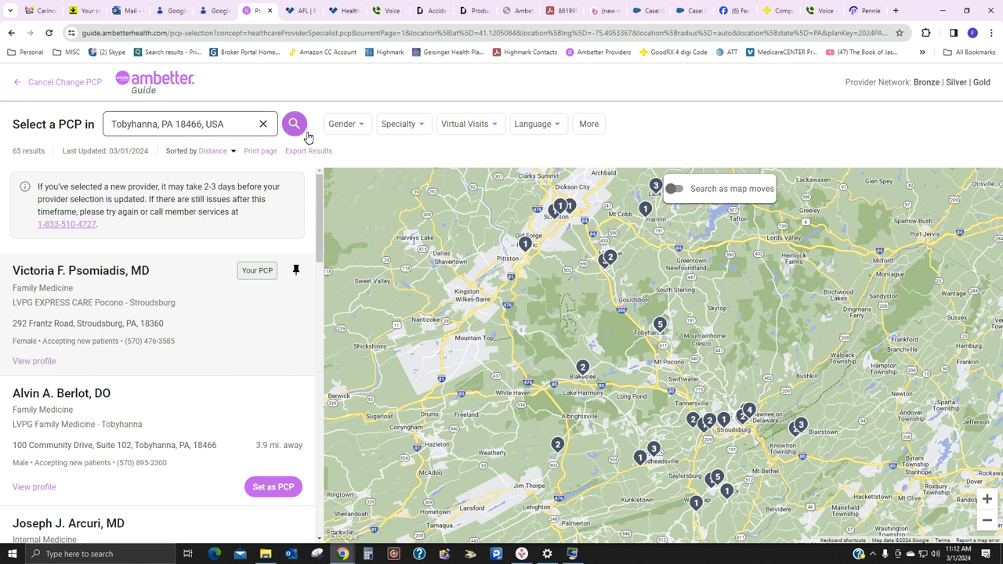
click(346, 126)
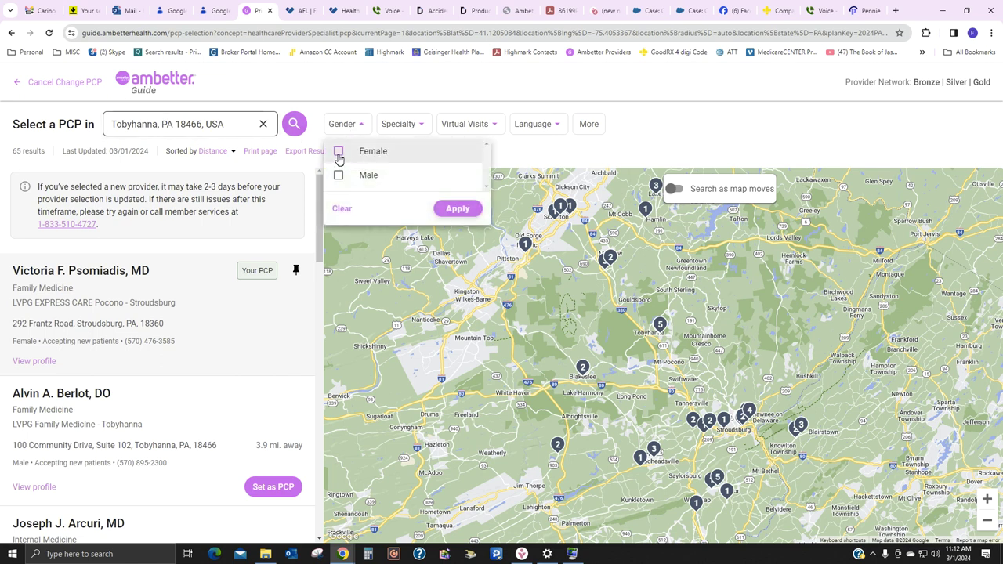
click(339, 151)
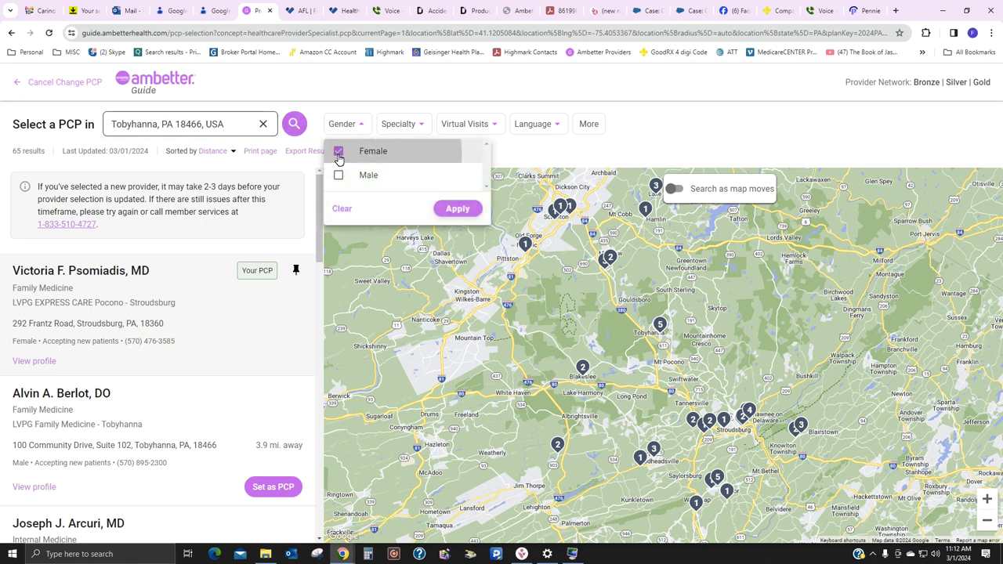
click(458, 209)
click(425, 126)
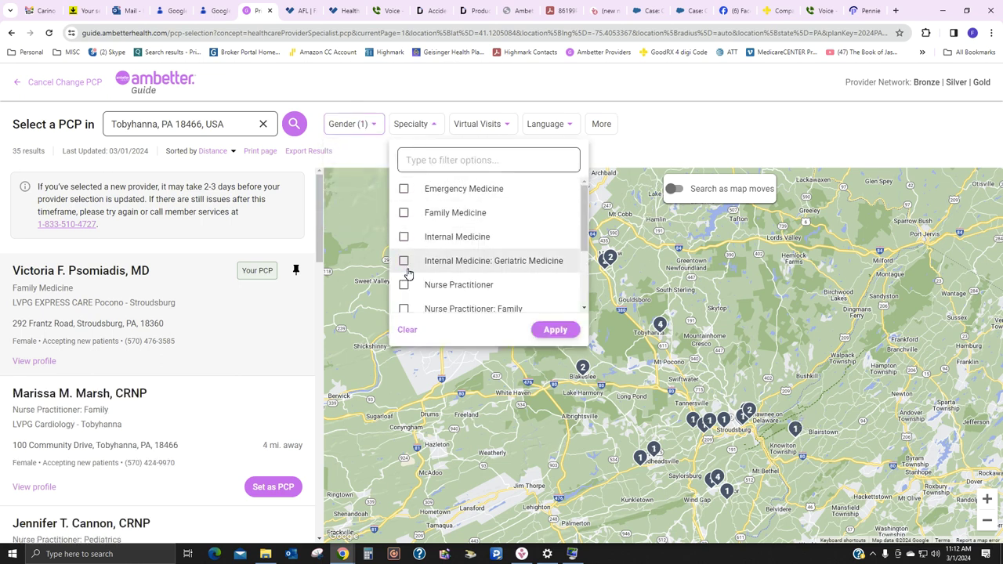
Step: Check Nurse Practitioner in the Specialty list and apply it, leaving 5 results
drag(582, 253, 574, 296)
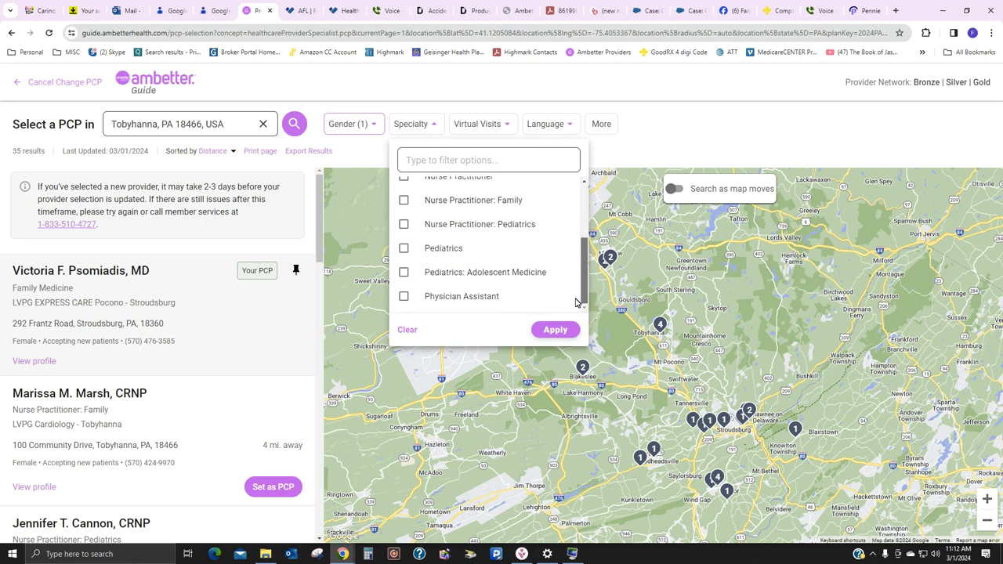
drag(581, 298, 582, 243)
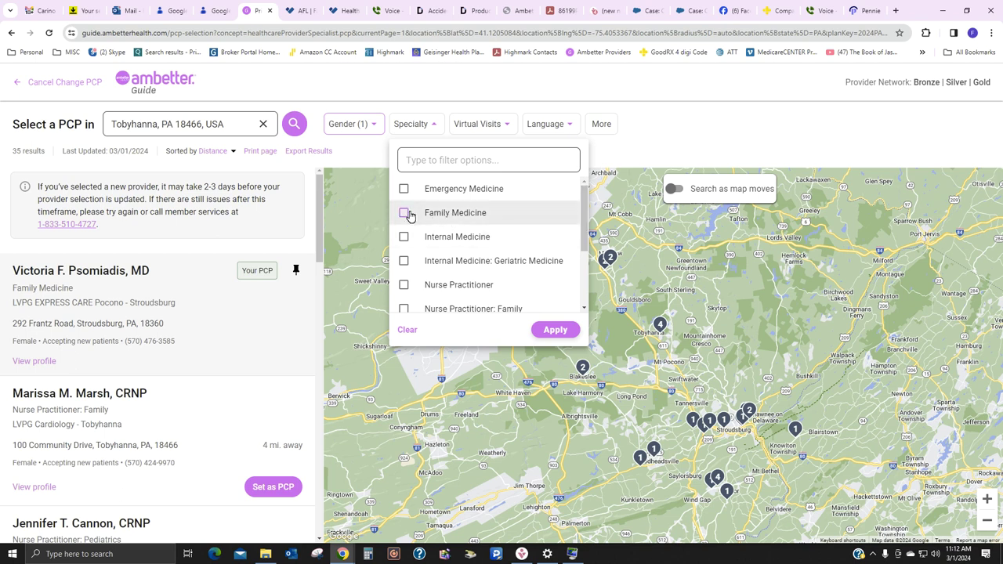
click(405, 286)
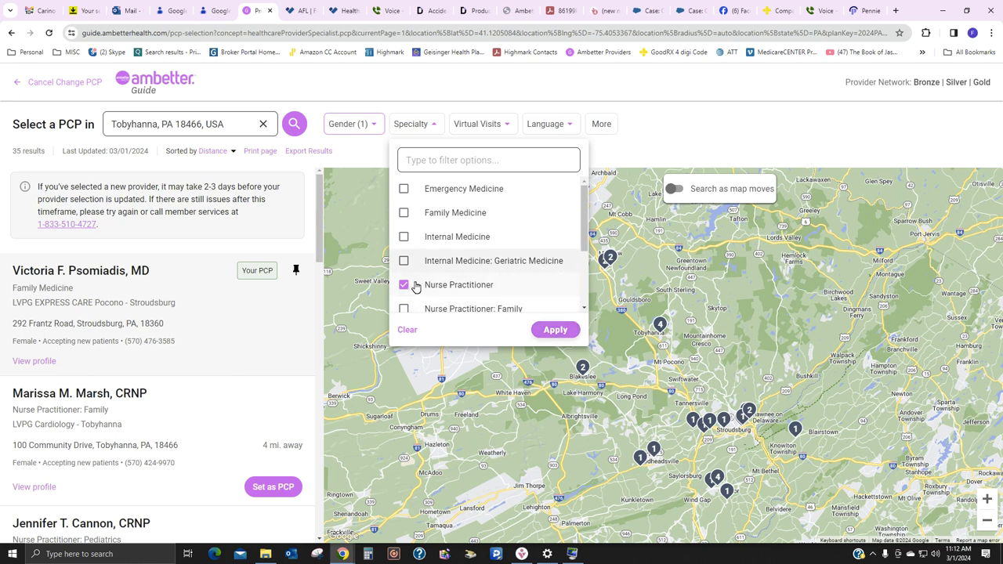
click(555, 333)
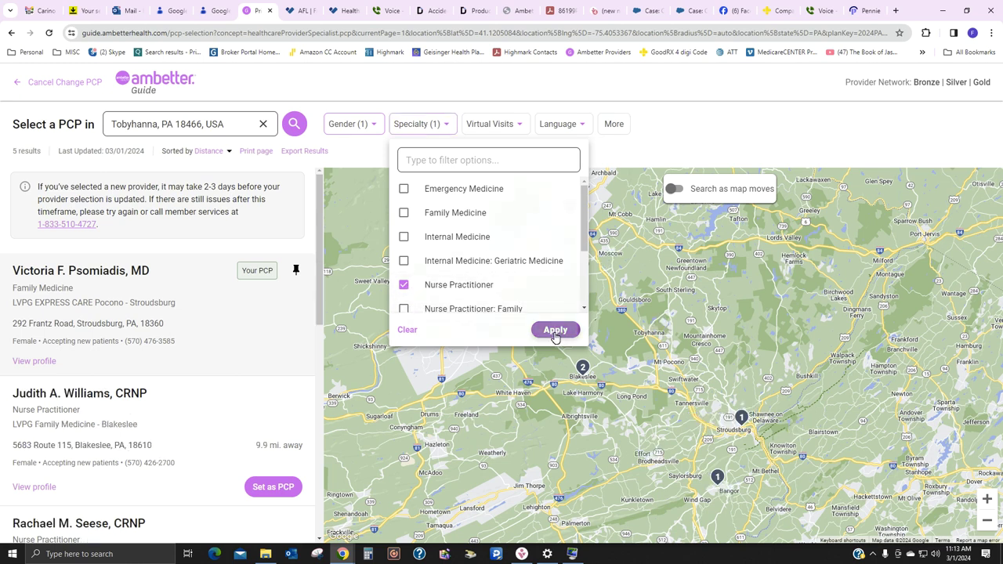
Step: Apply the 'Virtual visits offered' filter, which yields 0 results, then uncheck it
click(498, 127)
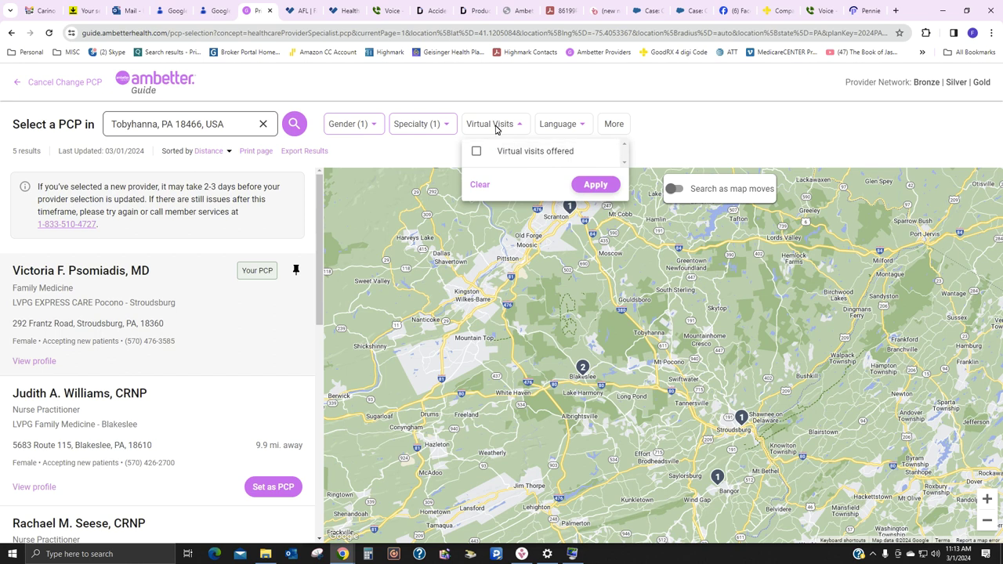
click(477, 151)
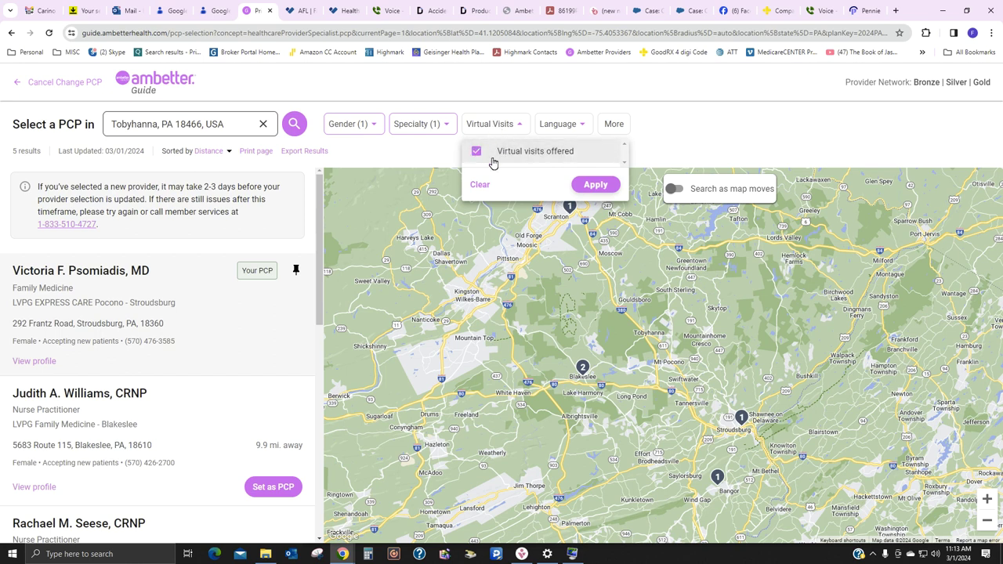
click(595, 184)
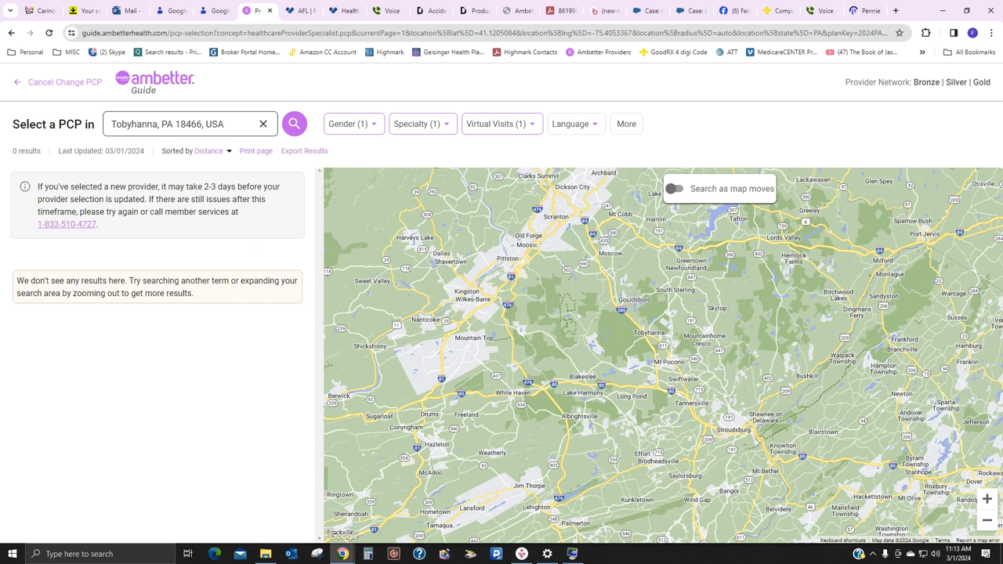
click(530, 127)
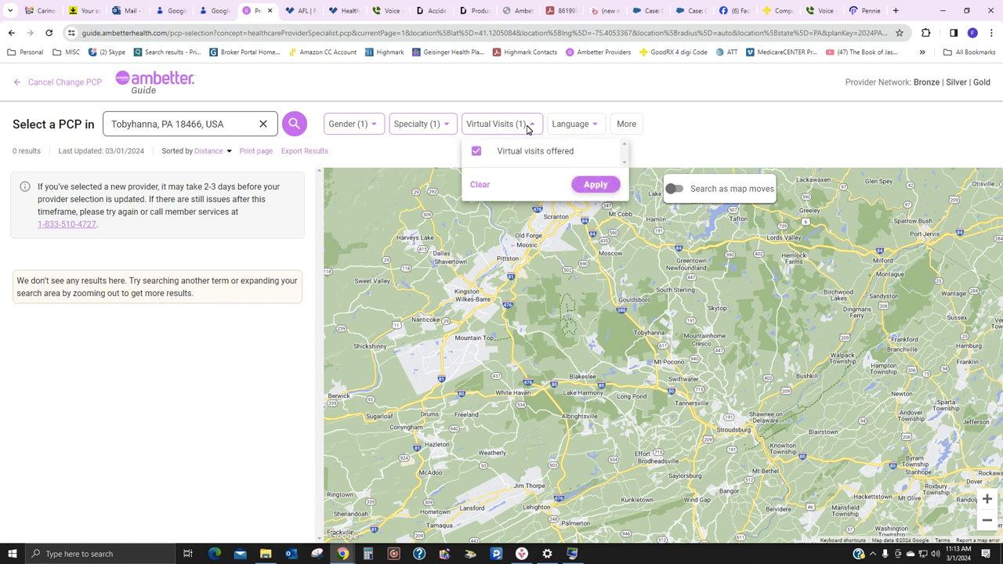
click(475, 151)
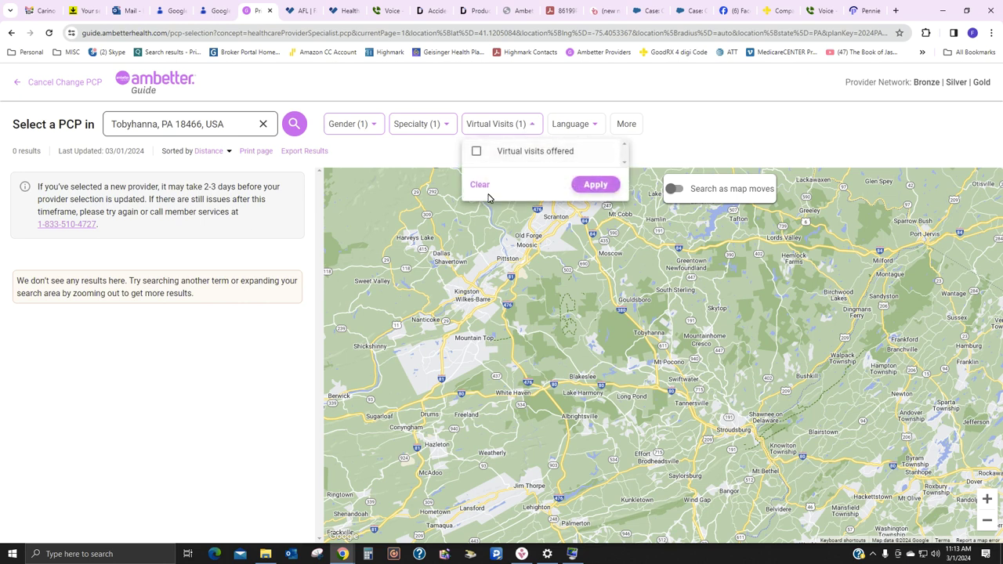
Step: Check Spanish in the Language filter and apply it; results stay at 0
click(593, 126)
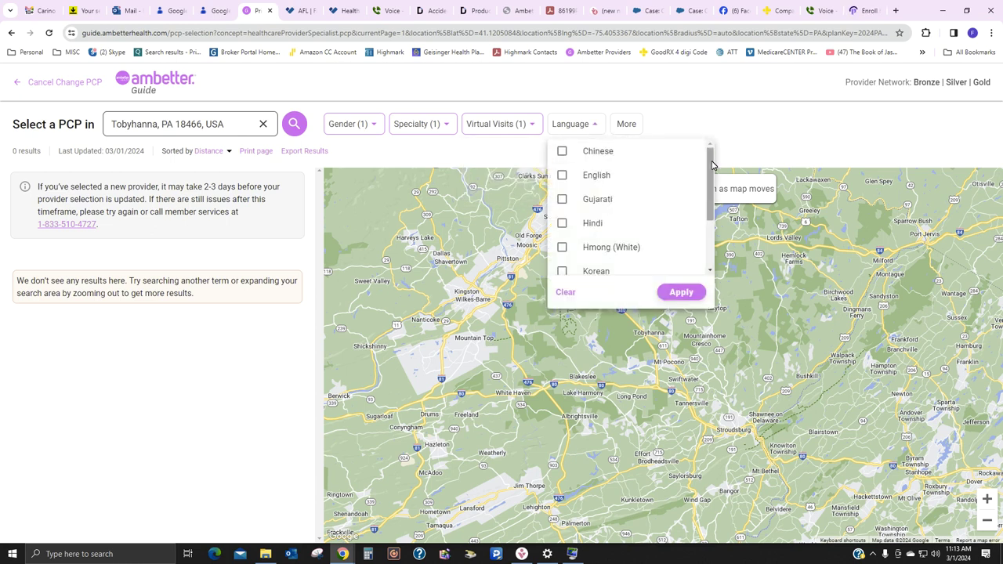
mouse_move(713, 164)
mouse_down()
mouse_move(694, 259)
mouse_move(715, 144)
mouse_up()
drag(710, 169, 707, 234)
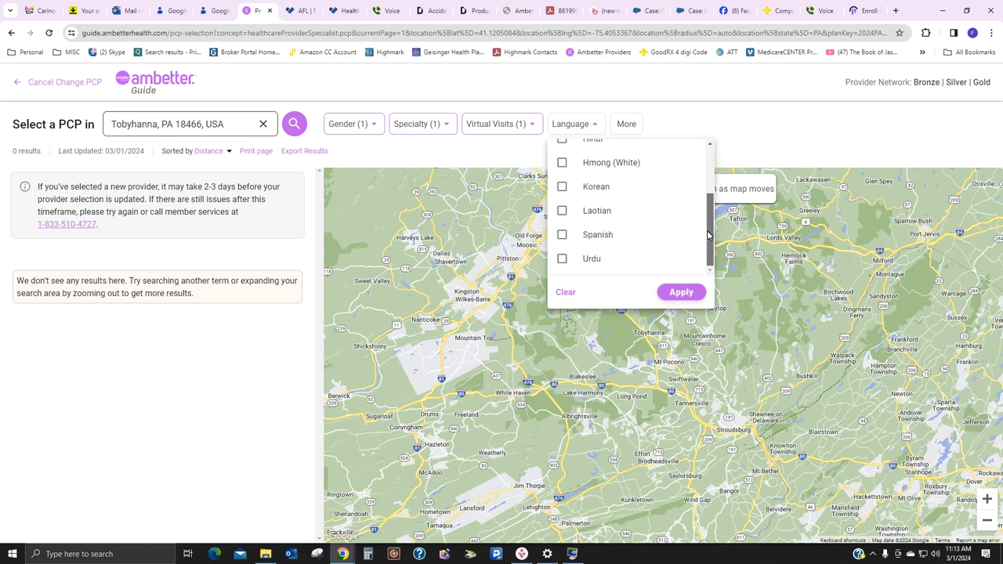
click(561, 235)
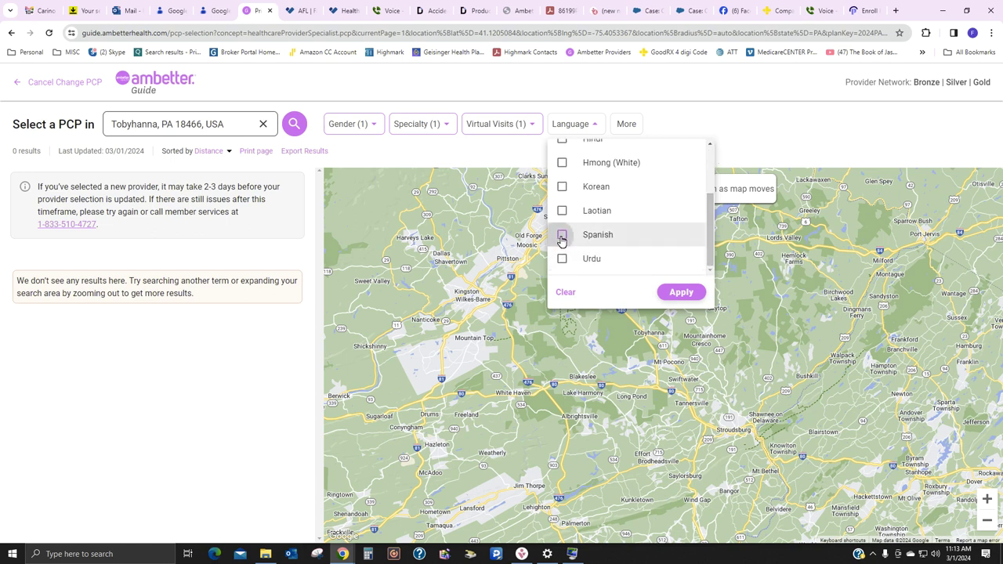
click(680, 292)
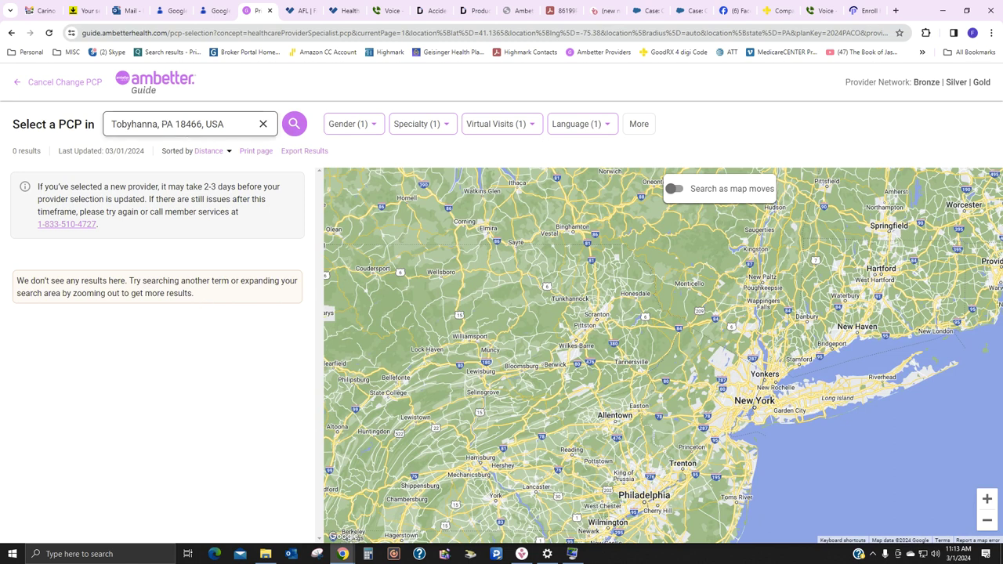
Step: Replace the search location with Wilkes-Barre Township
click(228, 123)
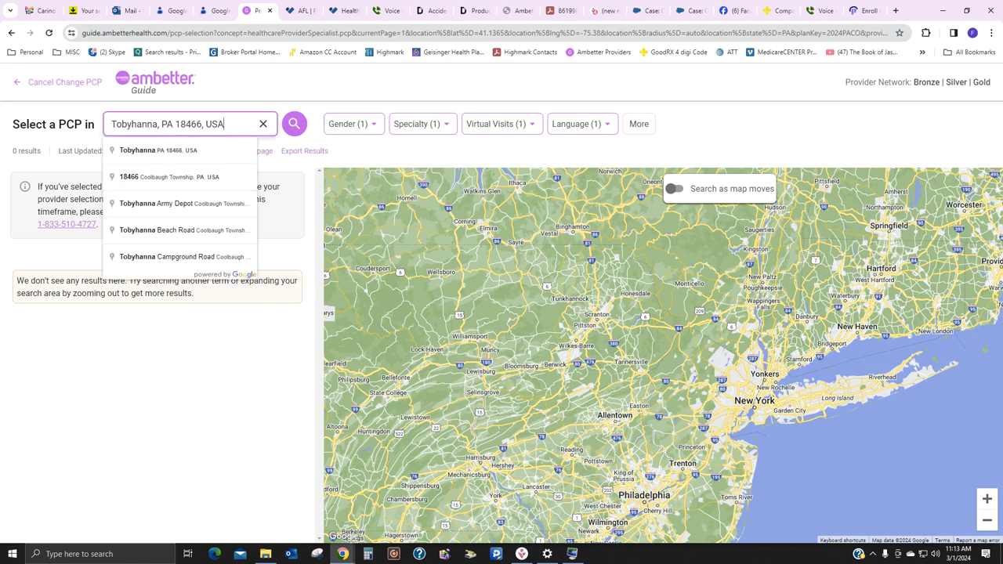
key(ctrl+a)
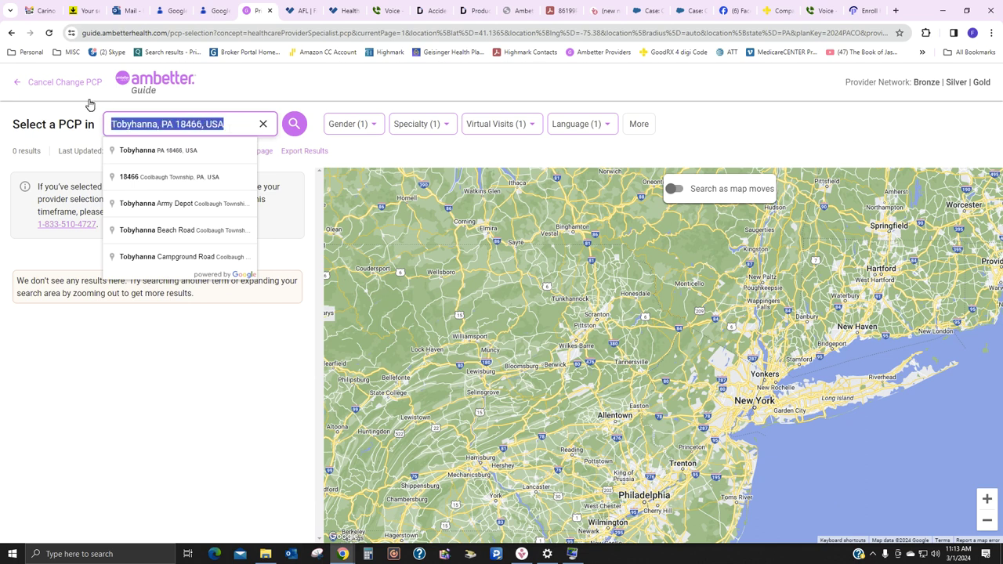
text(wilk)
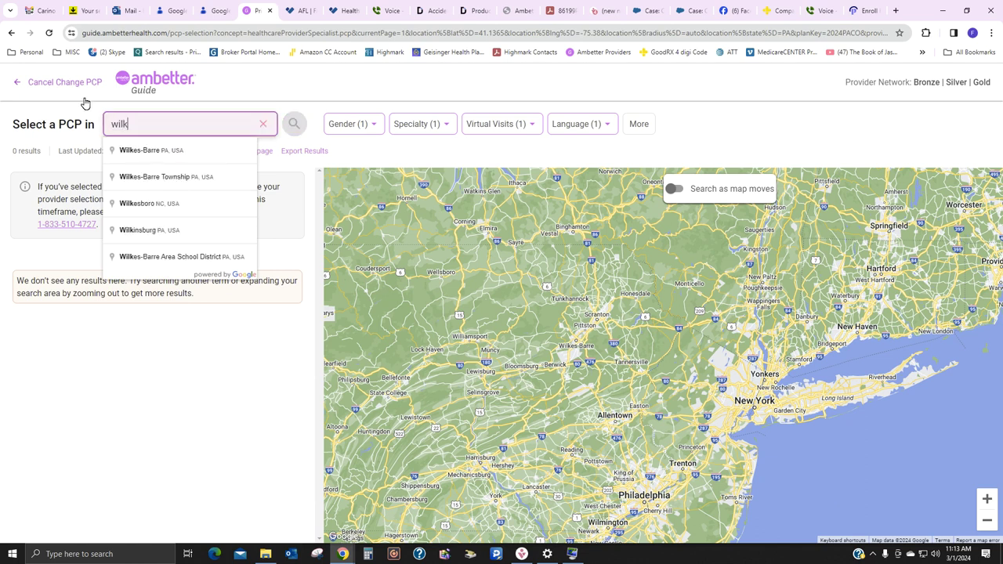
click(148, 176)
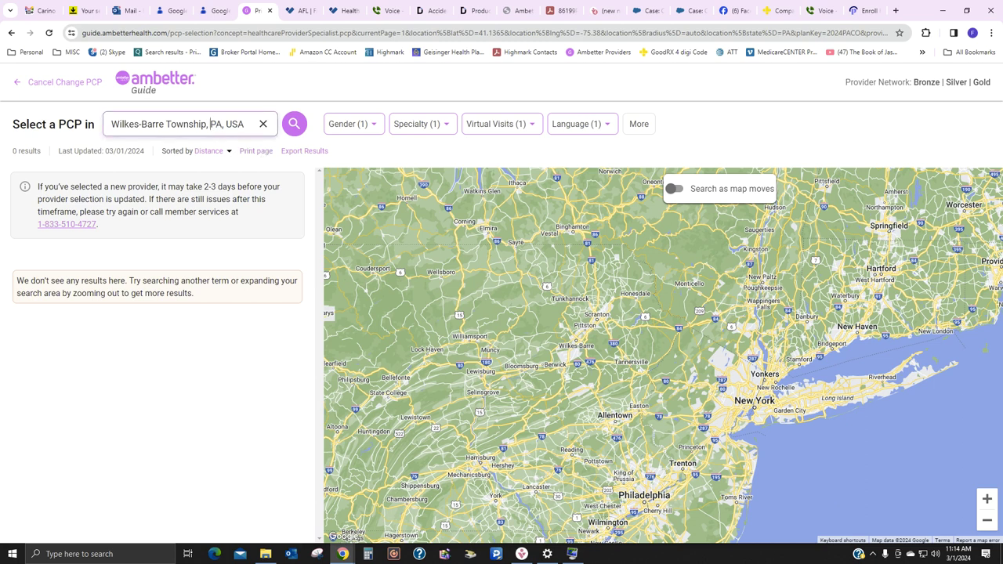
Step: Set the location back to Tobyhanna, PA 18466
click(263, 124)
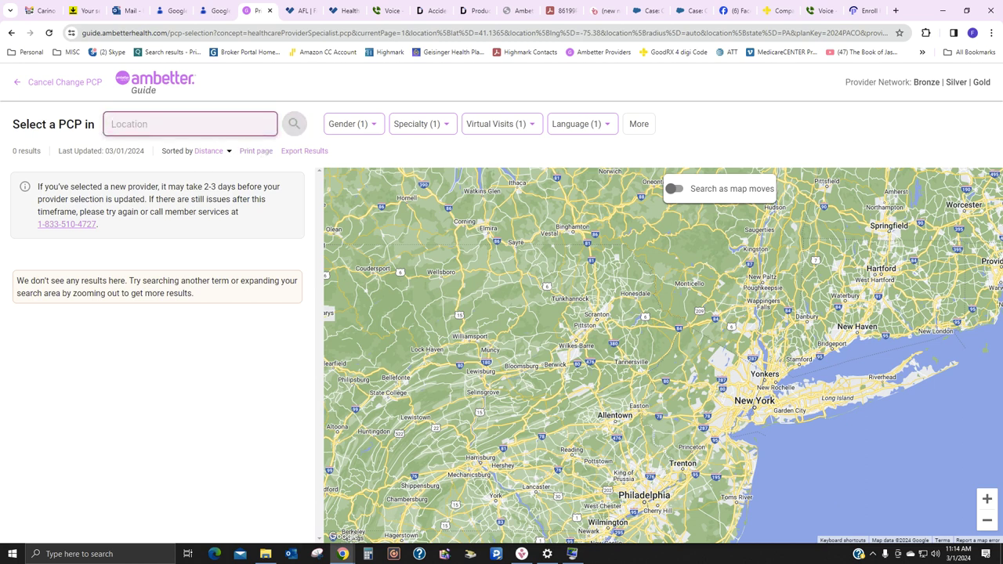
text(18466)
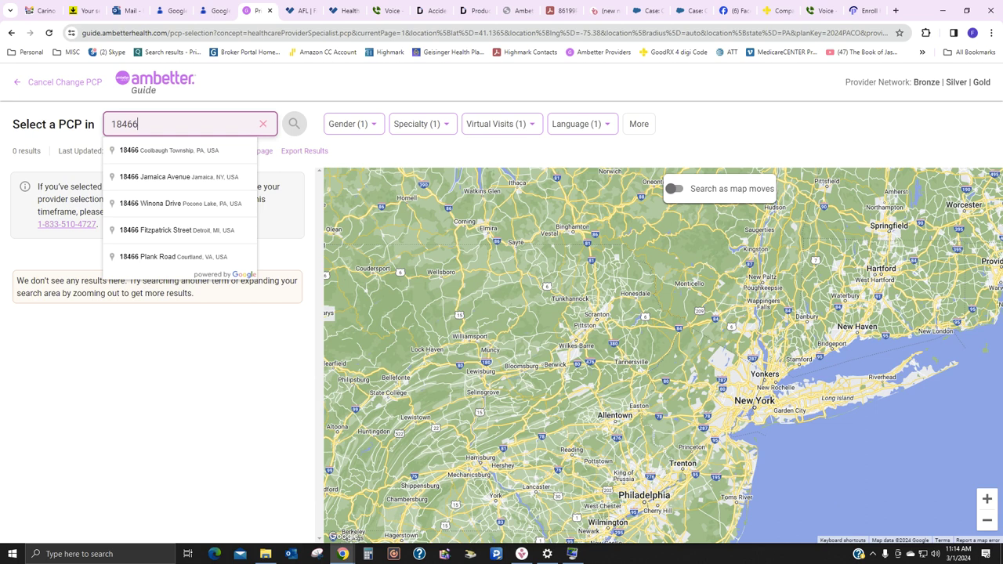
click(171, 149)
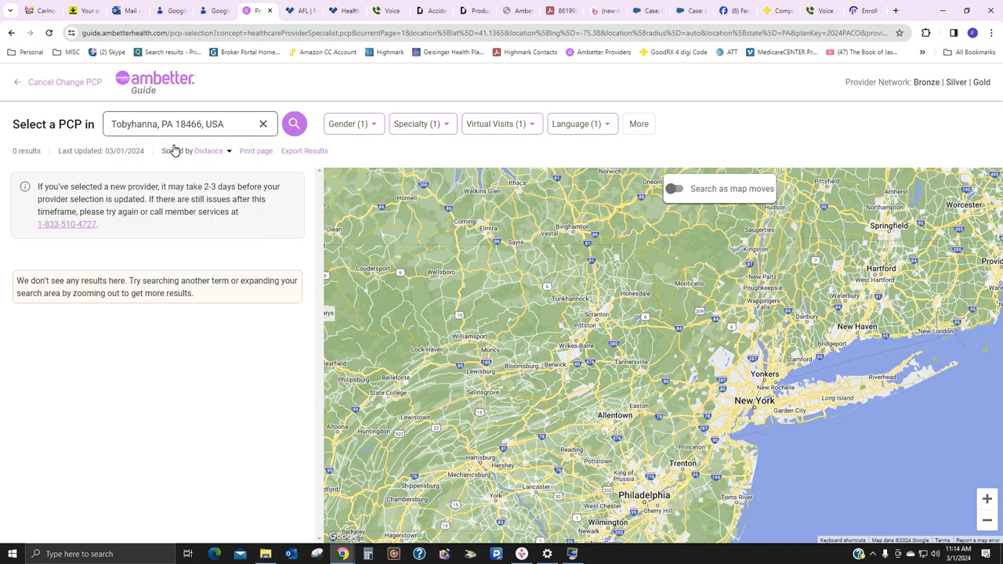
Step: Add English to the language filter and apply it
click(586, 127)
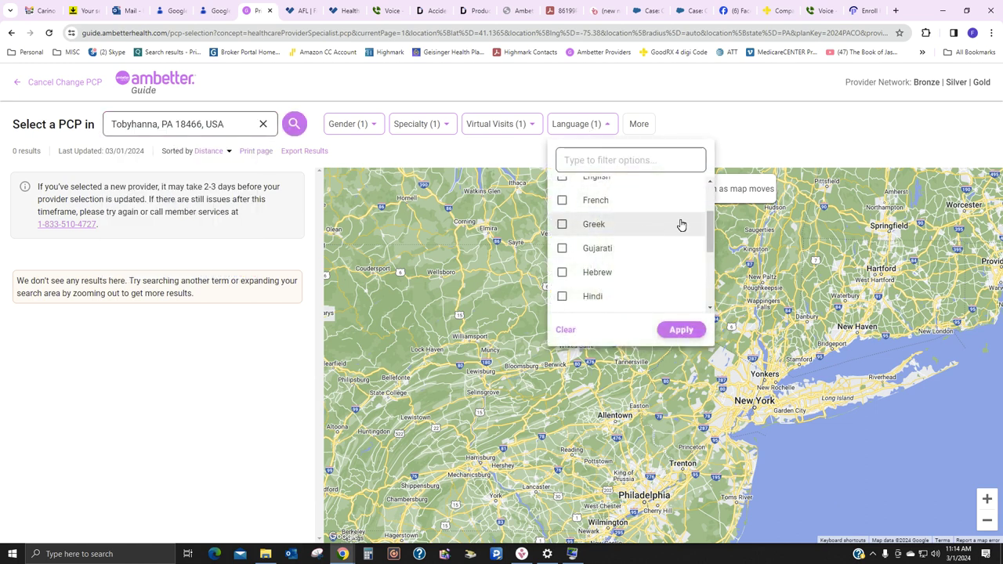
drag(709, 235, 708, 210)
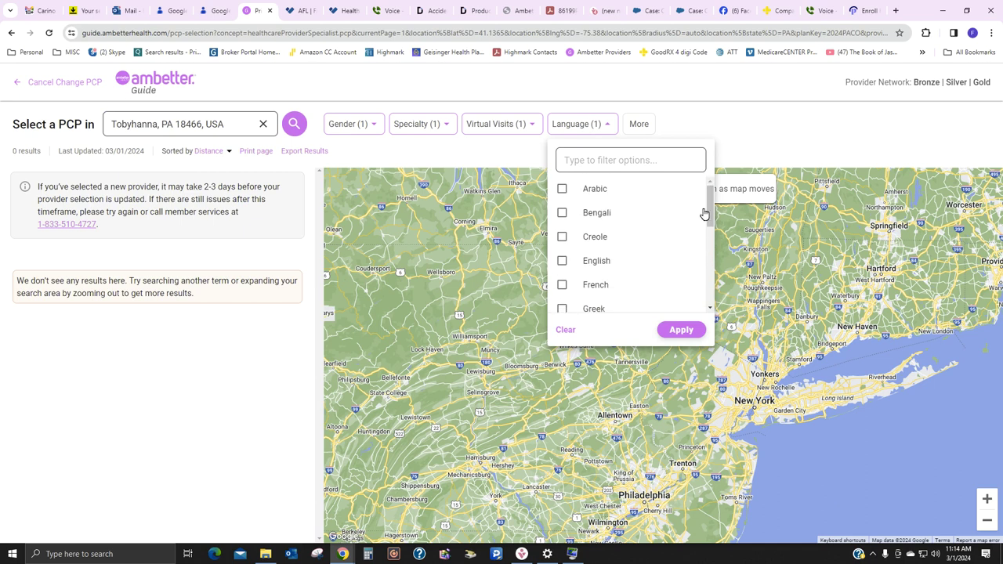
scroll(649, 259, down, 2)
scroll(619, 246, up, 1)
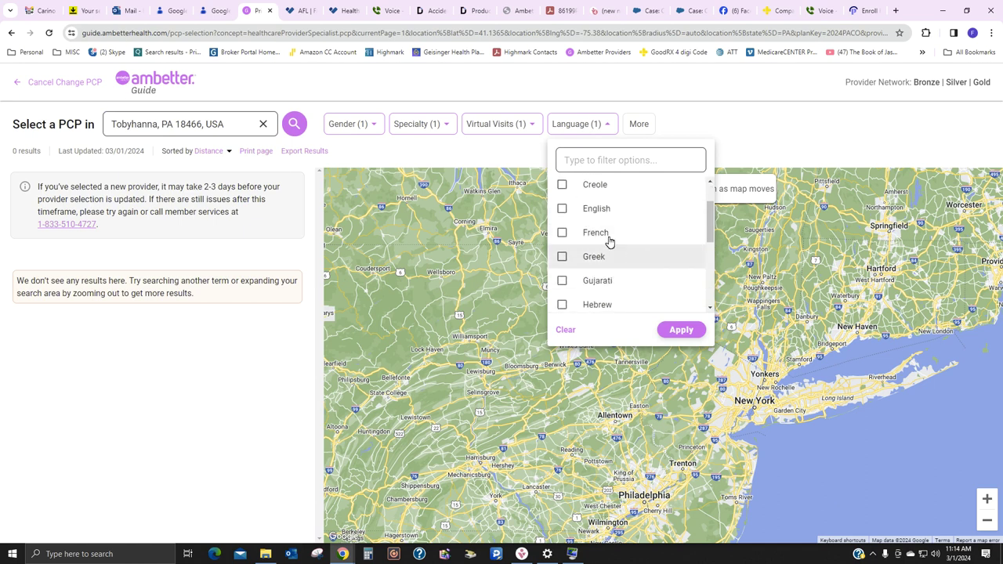
click(567, 213)
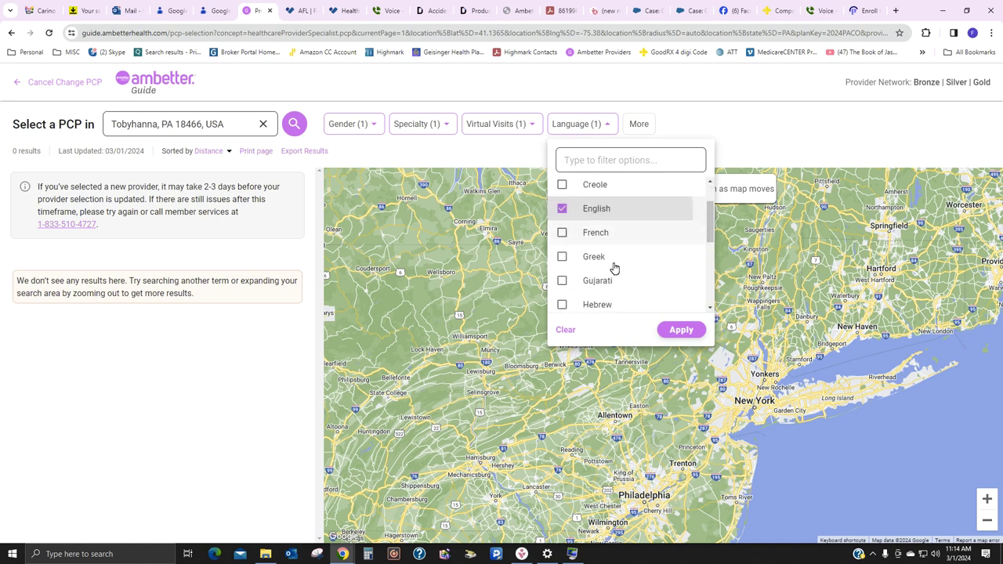
click(676, 329)
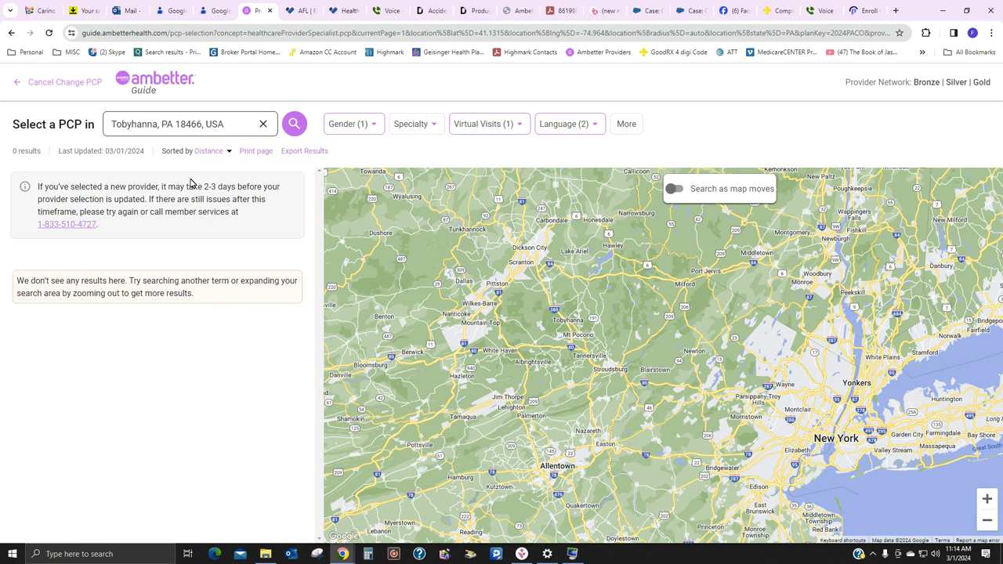
Step: Uncheck Spanish so only English remains, and apply; results stay at 0
click(581, 127)
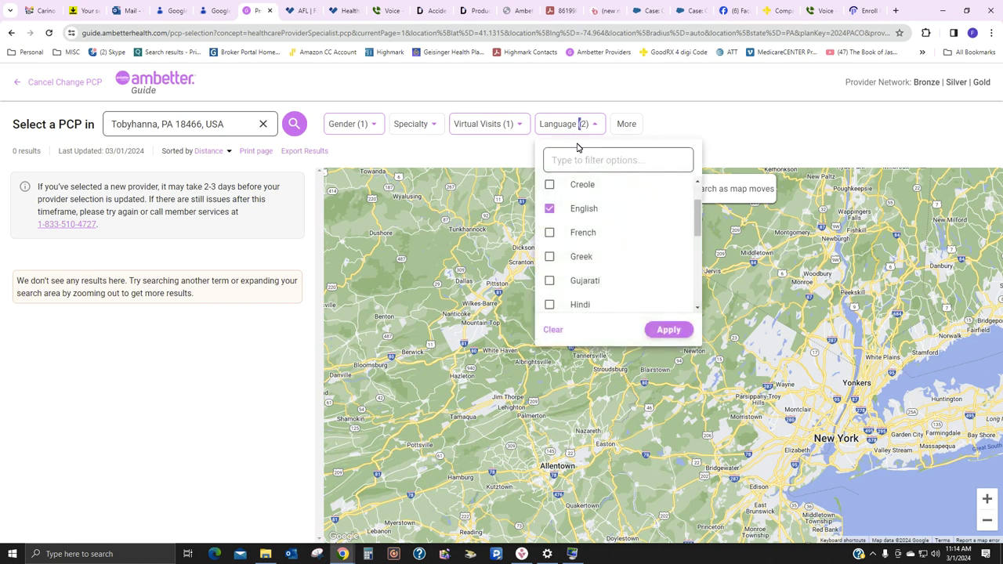
drag(694, 219, 695, 282)
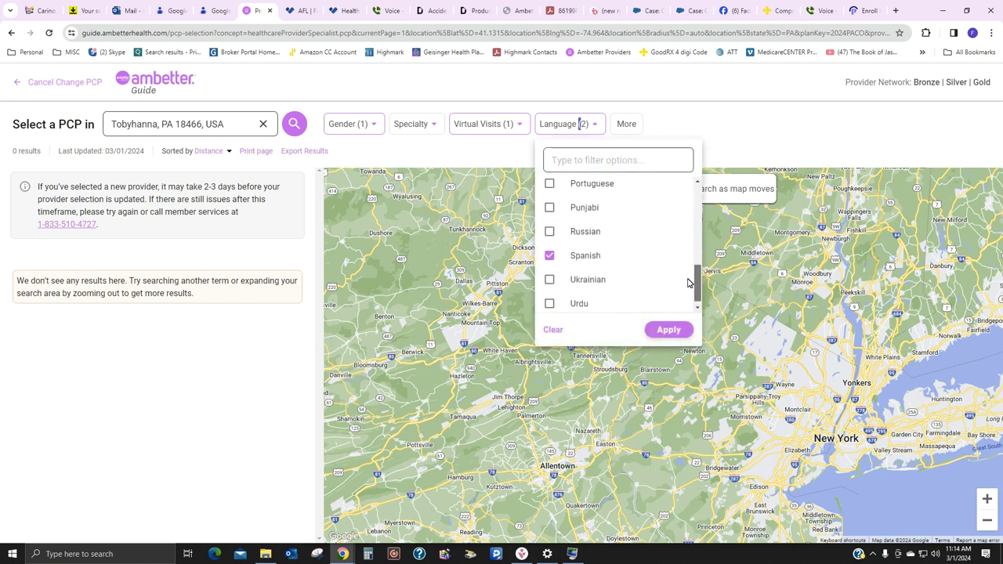
click(550, 252)
click(672, 331)
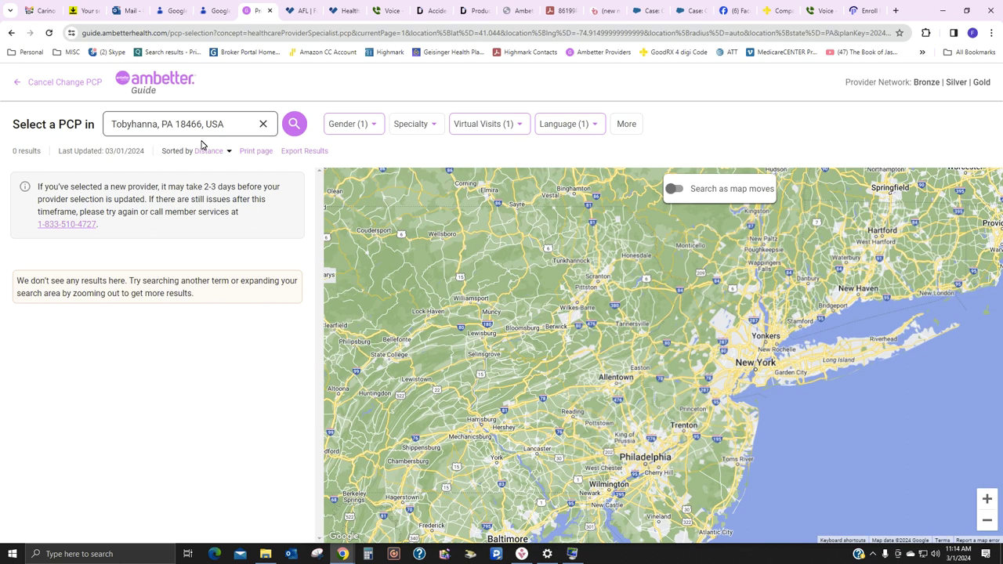
Step: Rerun the Tobyhanna, PA 18466 search, clearing filters and showing 64 PCPs
click(177, 124)
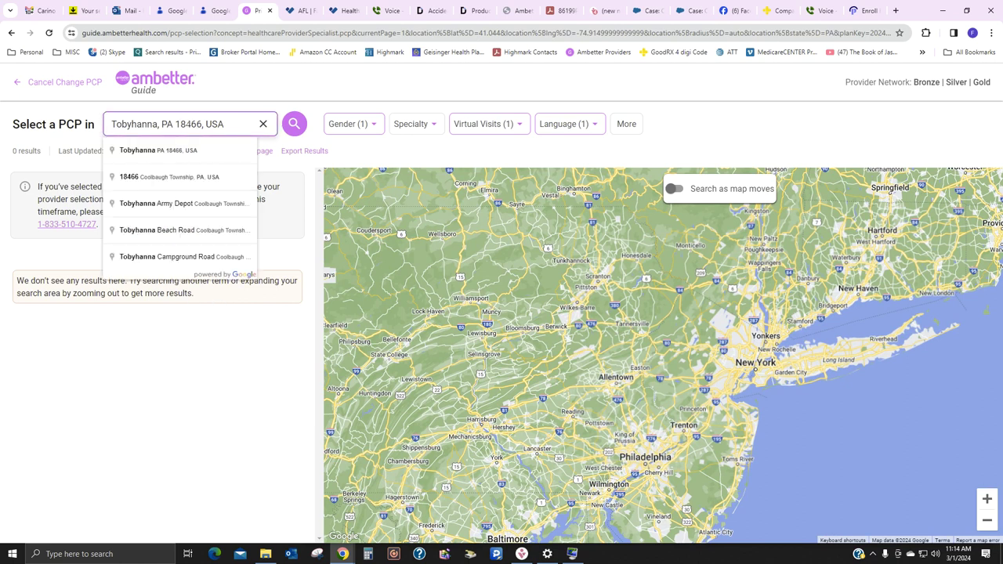
click(162, 149)
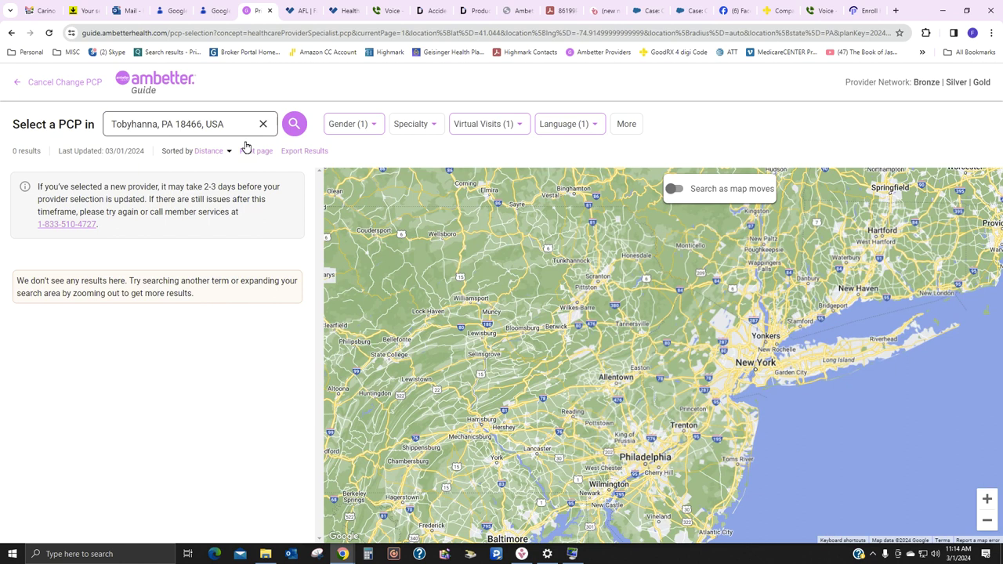
click(293, 125)
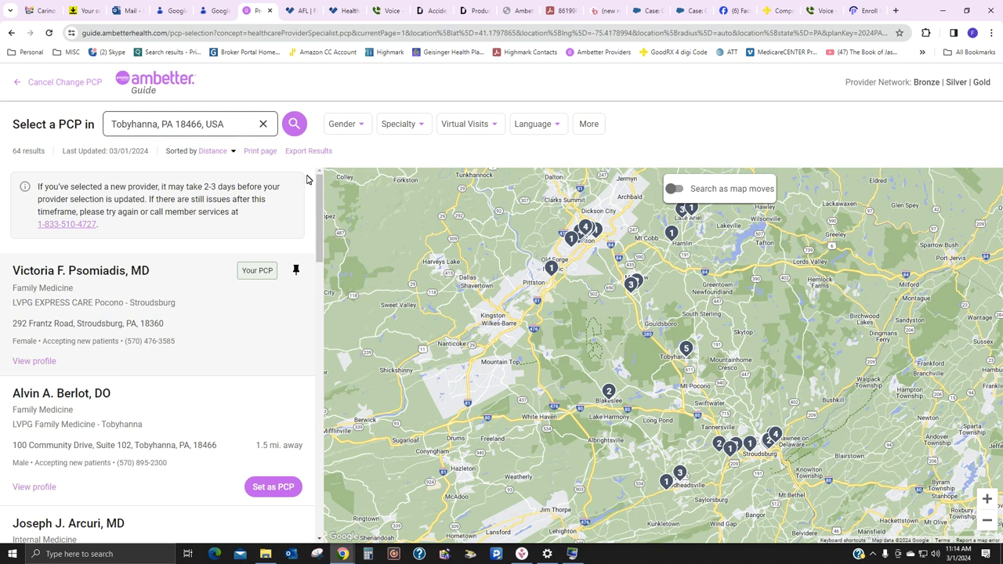
Step: Apply a Spanish language filter and scroll through the resulting PCP list
click(539, 125)
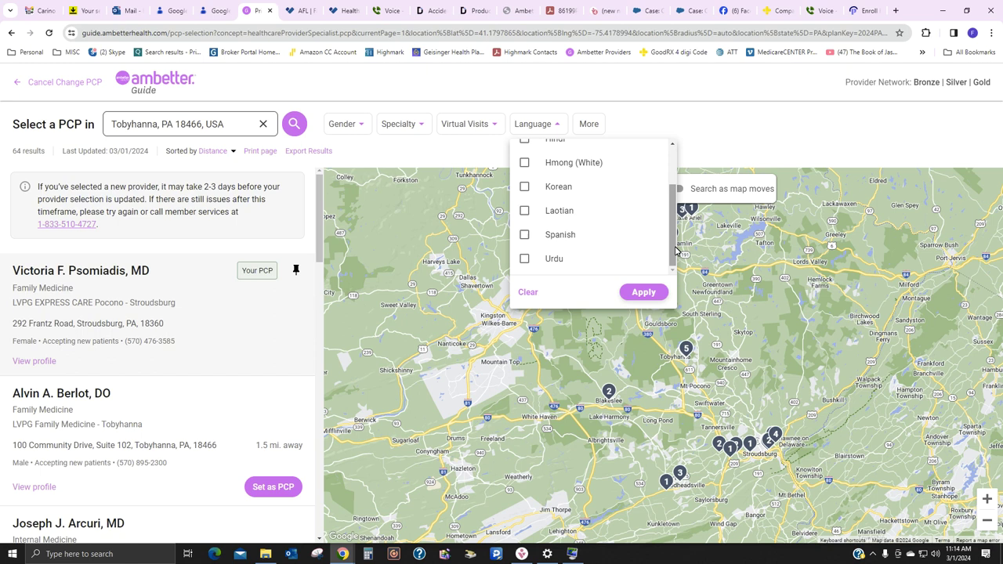
scroll(673, 216, up, 2)
scroll(663, 211, down, 3)
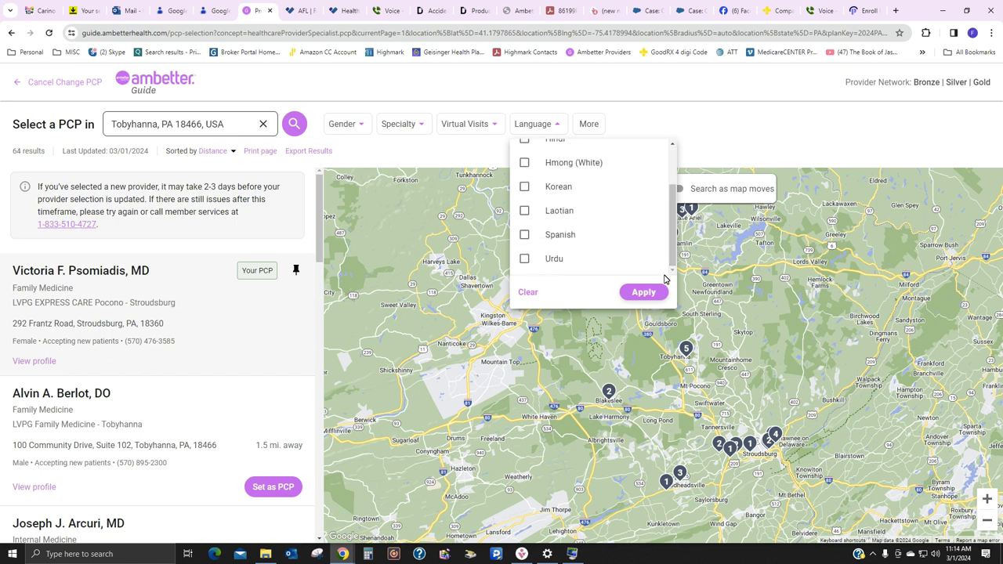
click(524, 235)
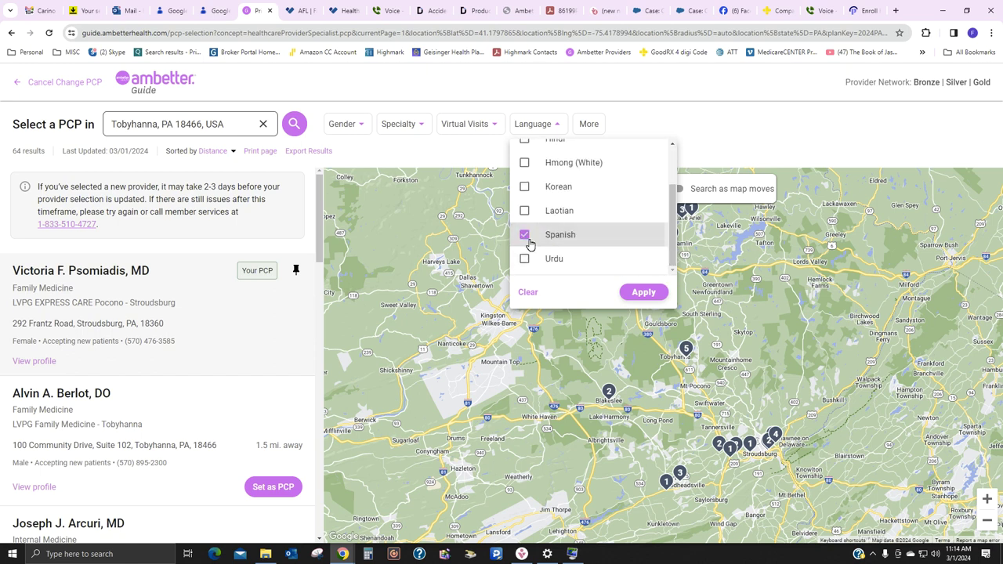
click(639, 294)
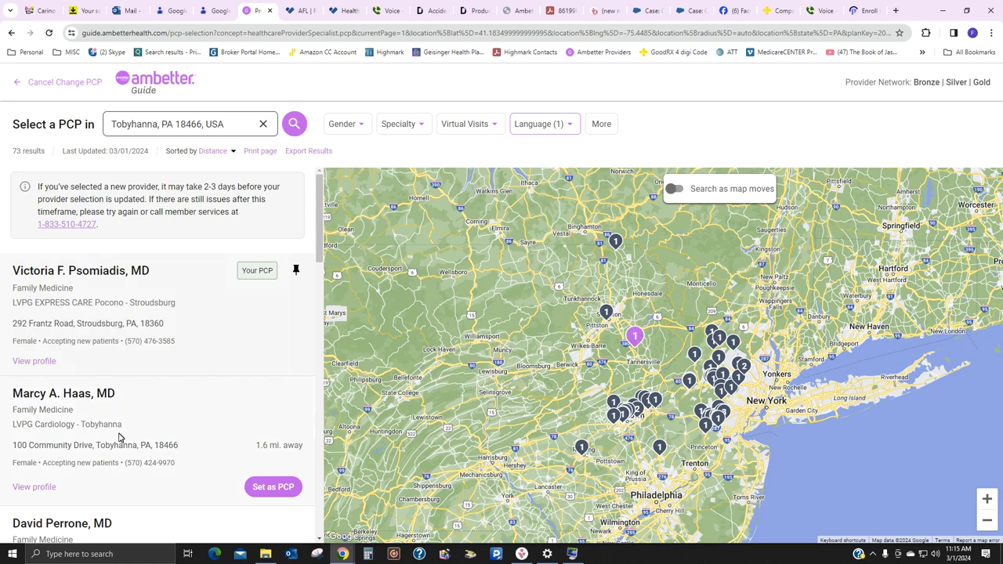
scroll(165, 439, down, 1)
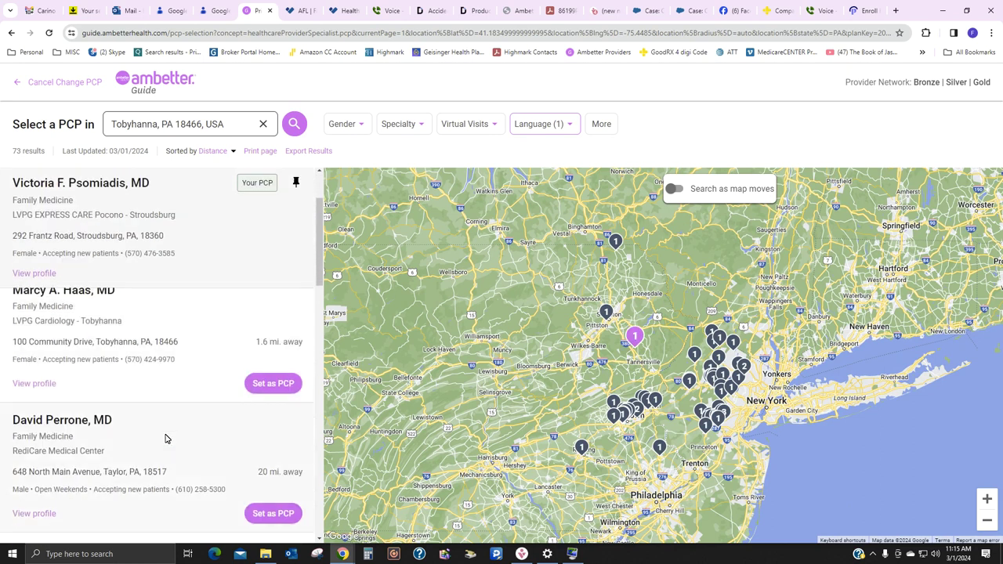
scroll(166, 438, down, 2)
scroll(165, 439, down, 2)
scroll(165, 439, down, 2)
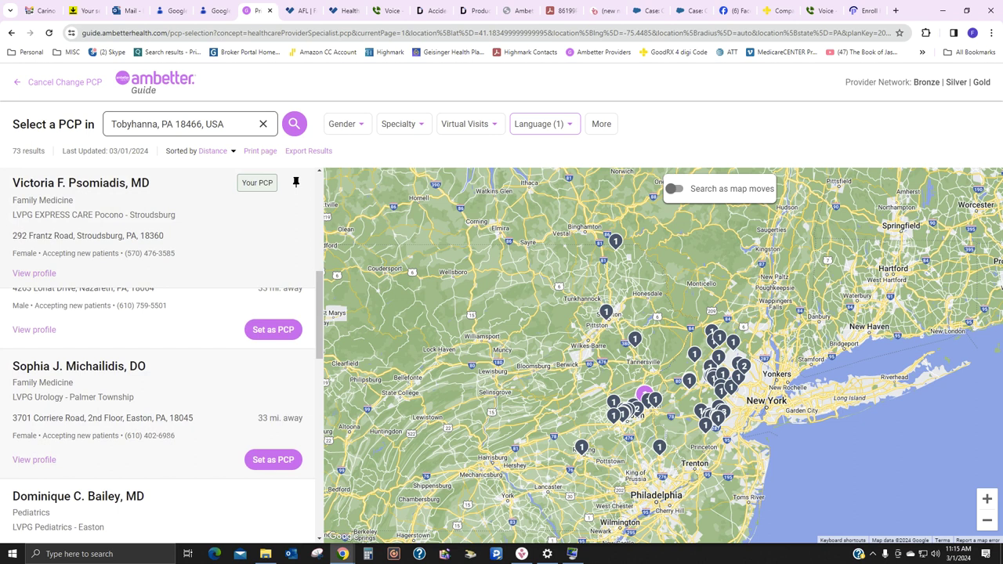
scroll(164, 439, up, 6)
scroll(164, 438, up, 1)
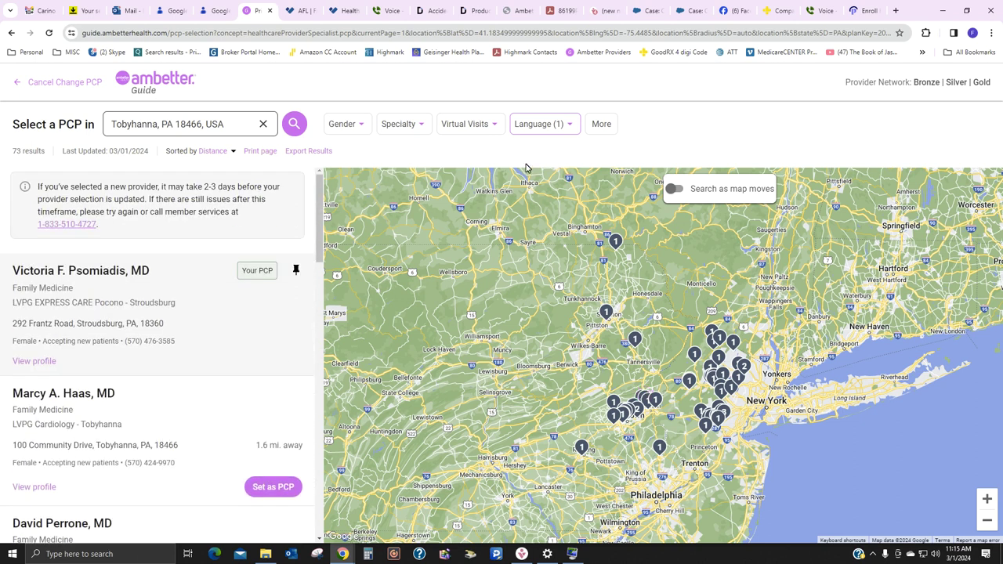
Step: Swap Spanish for English in the language filter and apply, showing 70 providers
click(563, 129)
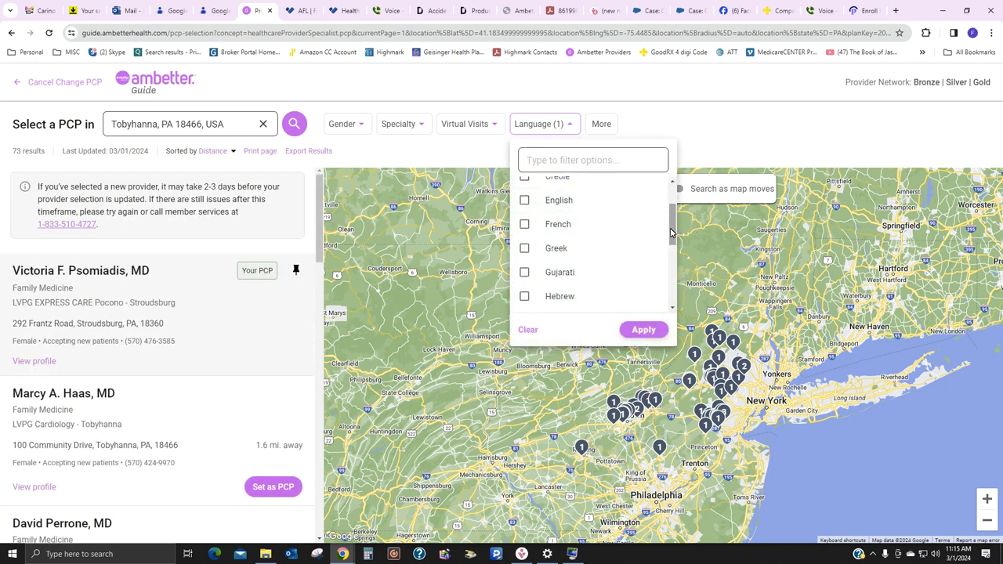
drag(670, 231, 675, 288)
click(524, 257)
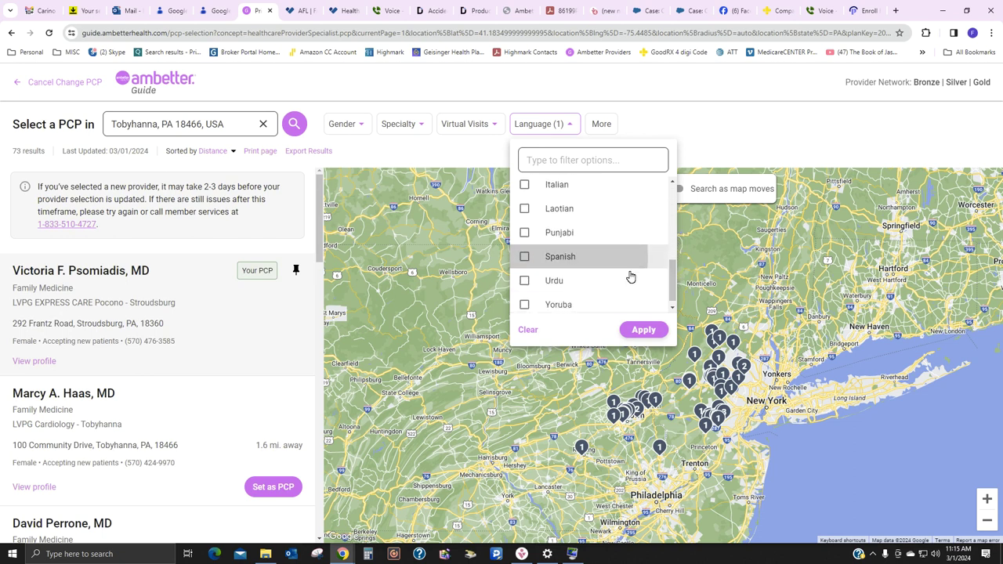
drag(672, 282, 670, 198)
click(524, 260)
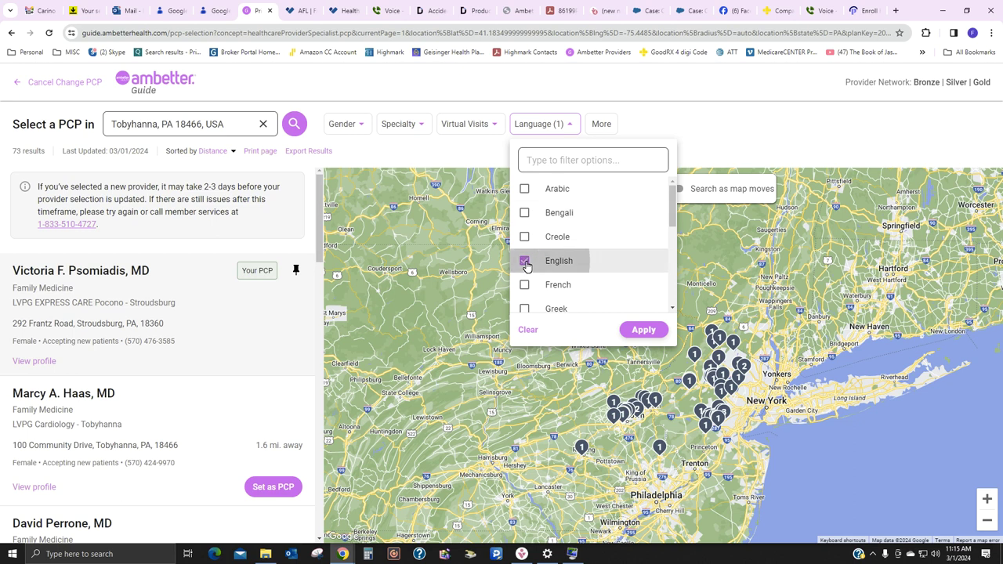
click(638, 332)
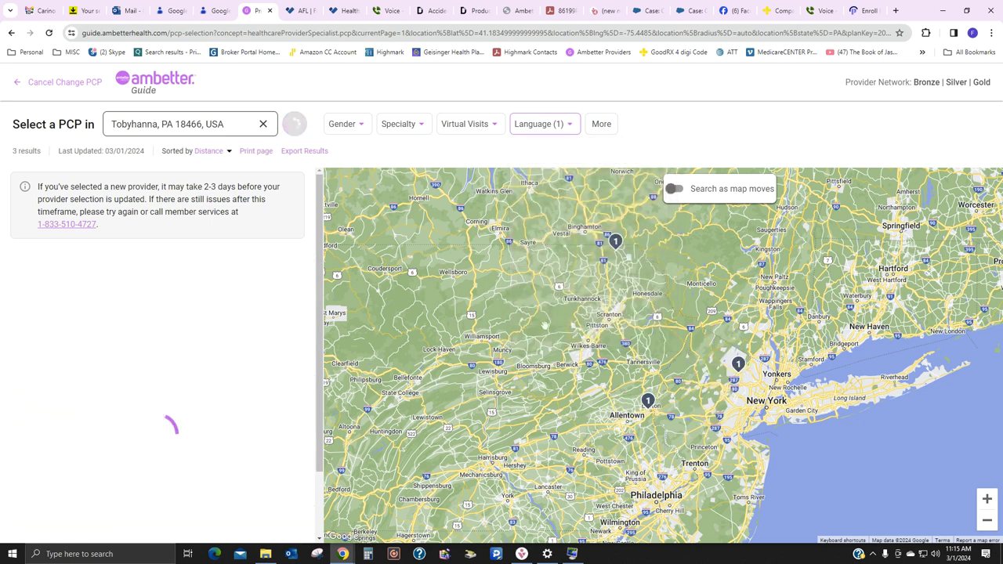
Step: In More Filters, check Open Weekends alongside Accepting New Patients
click(600, 125)
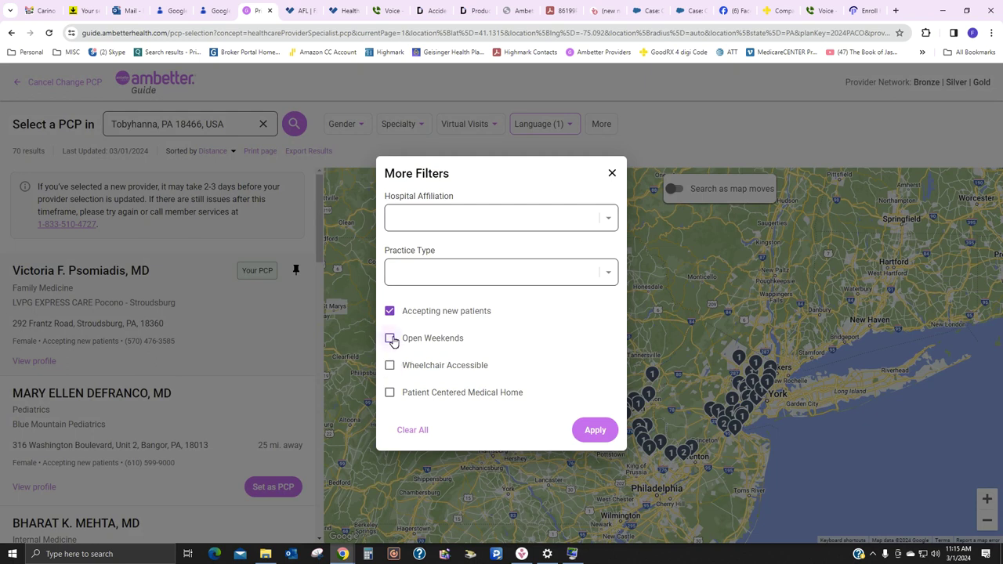
click(390, 339)
click(502, 217)
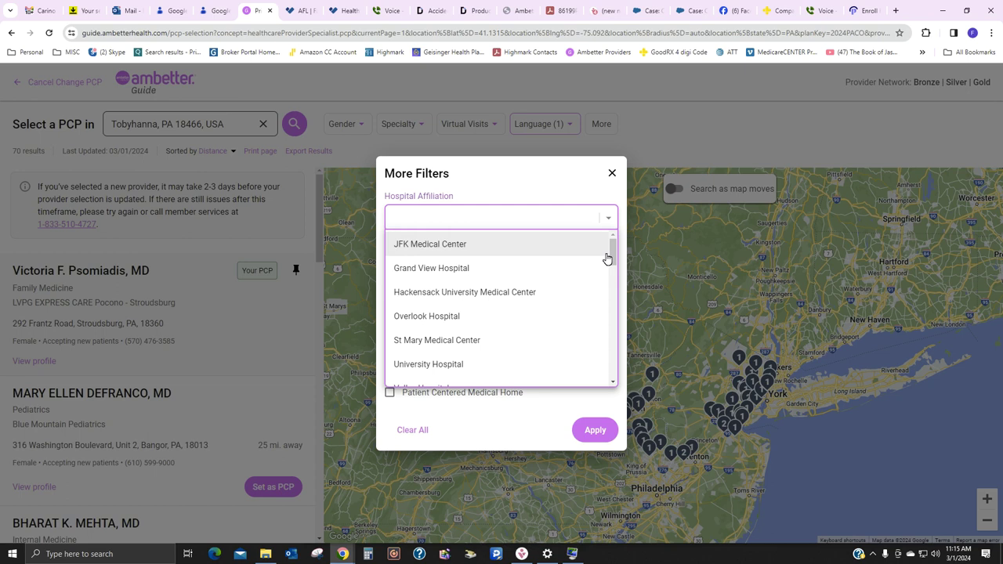
mouse_move(611, 248)
mouse_down()
mouse_move(604, 324)
mouse_move(608, 318)
mouse_up()
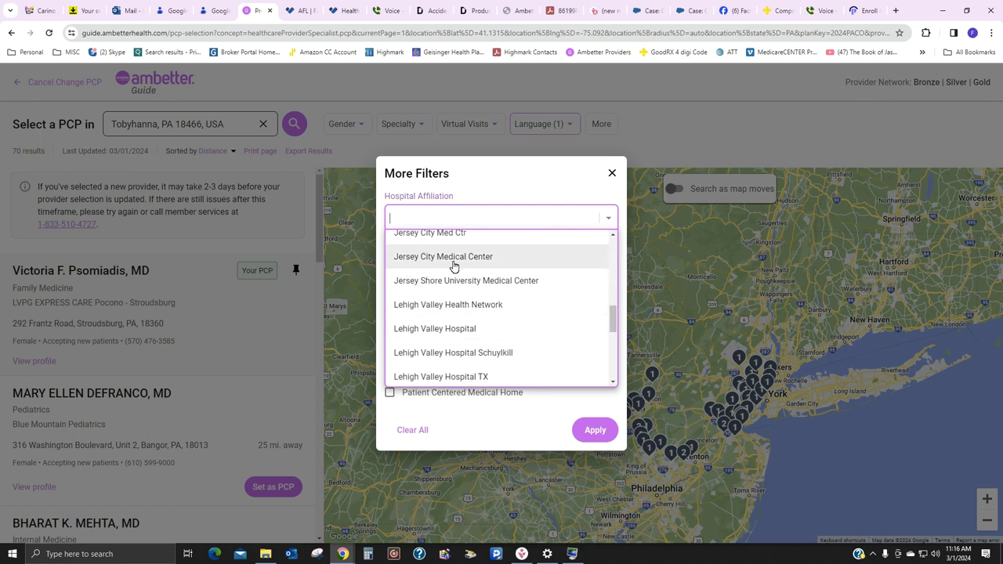
mouse_move(614, 317)
mouse_down()
mouse_move(617, 252)
mouse_move(604, 377)
mouse_move(623, 251)
mouse_up()
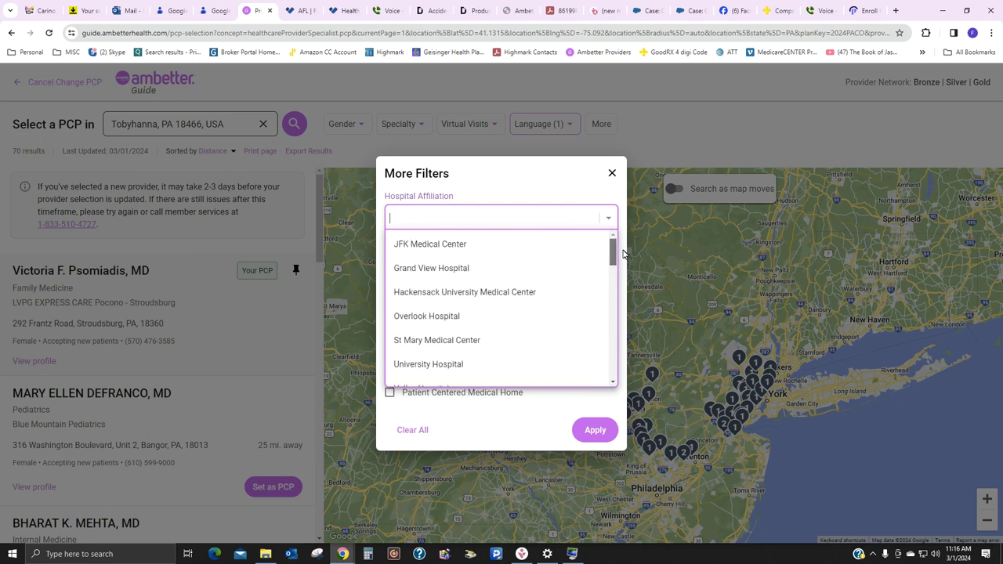
click(535, 196)
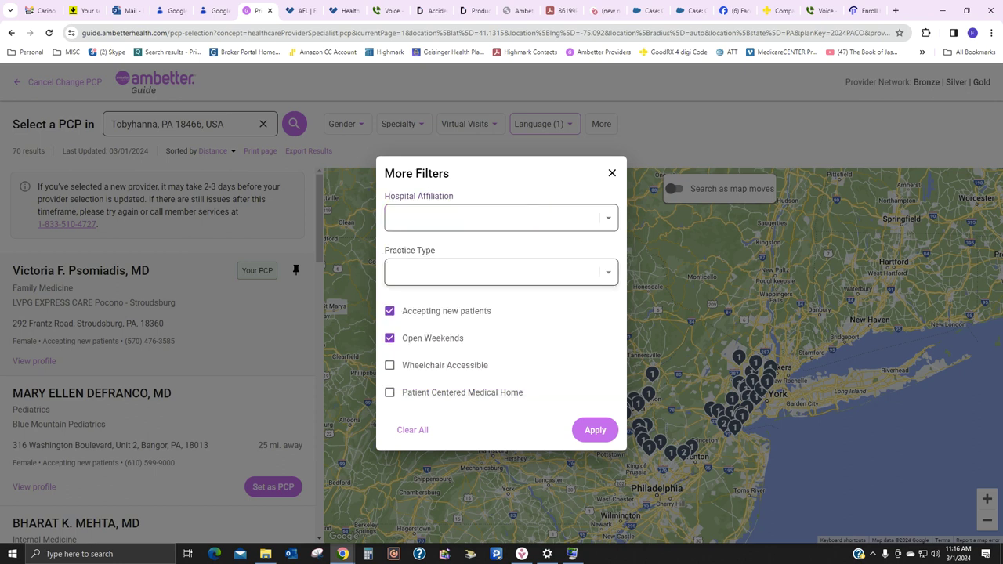
Step: Try and then clear the Individuals practice type, and apply More Filters, leaving 3 PCPs
click(493, 272)
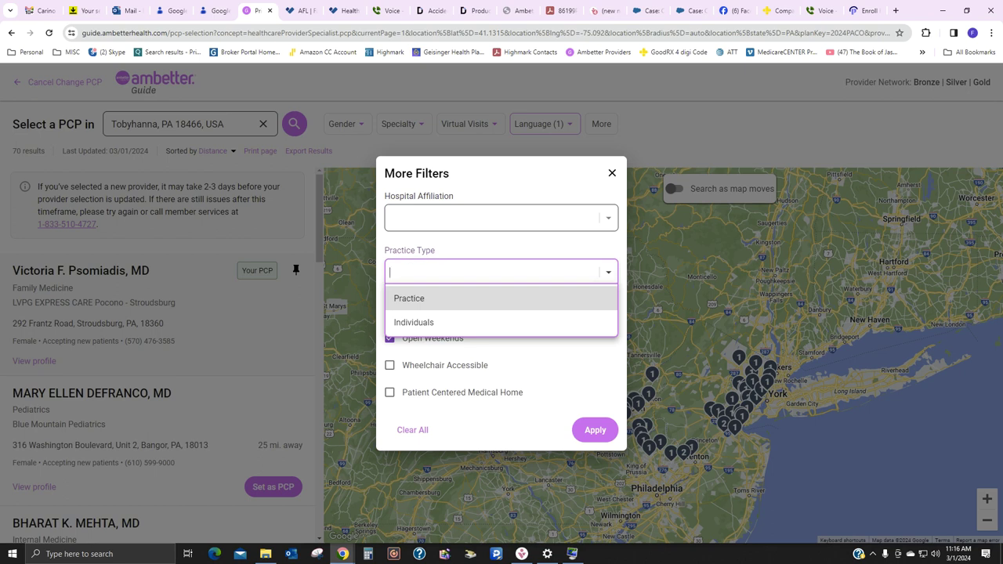
click(426, 323)
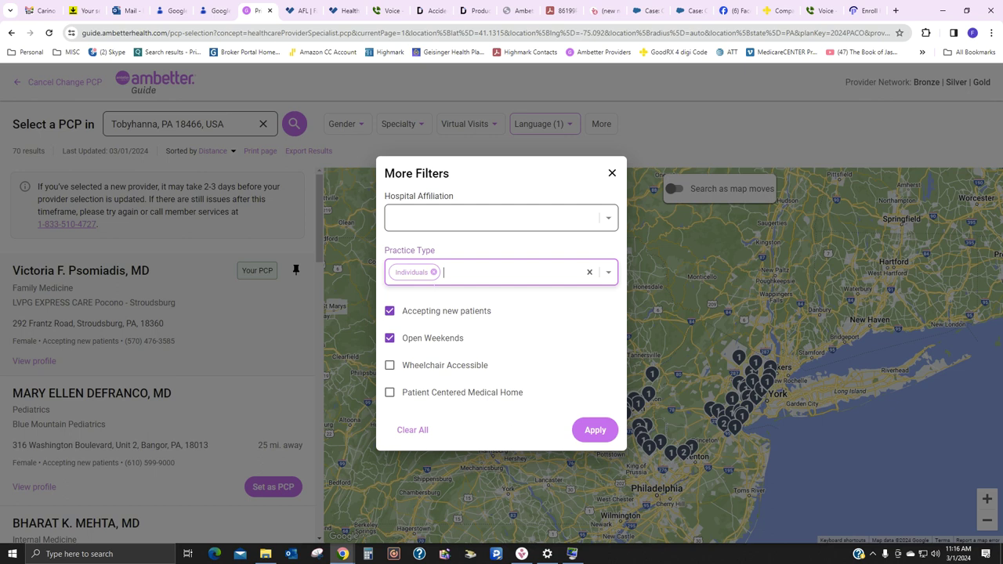
click(433, 272)
click(595, 431)
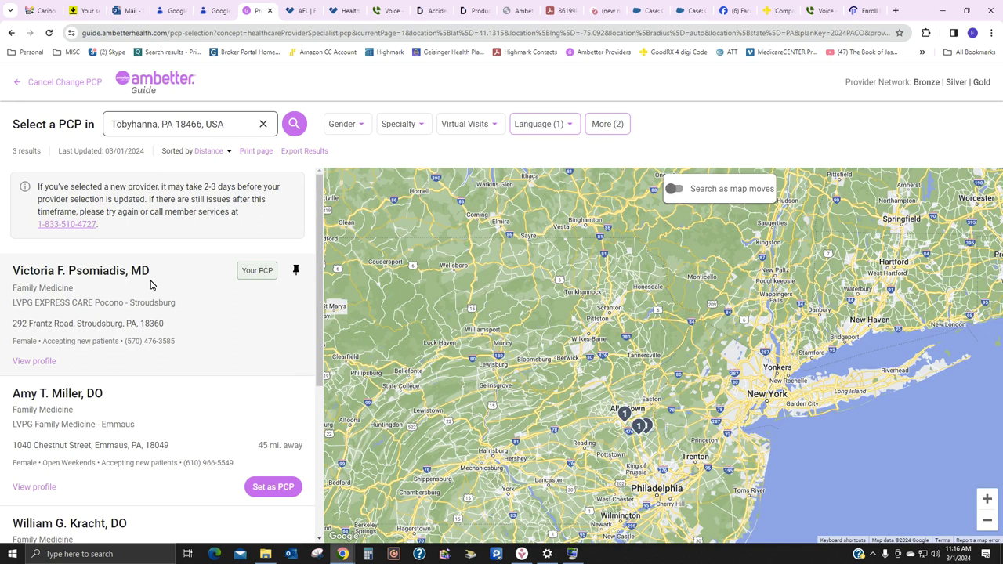
scroll(167, 481, down, 2)
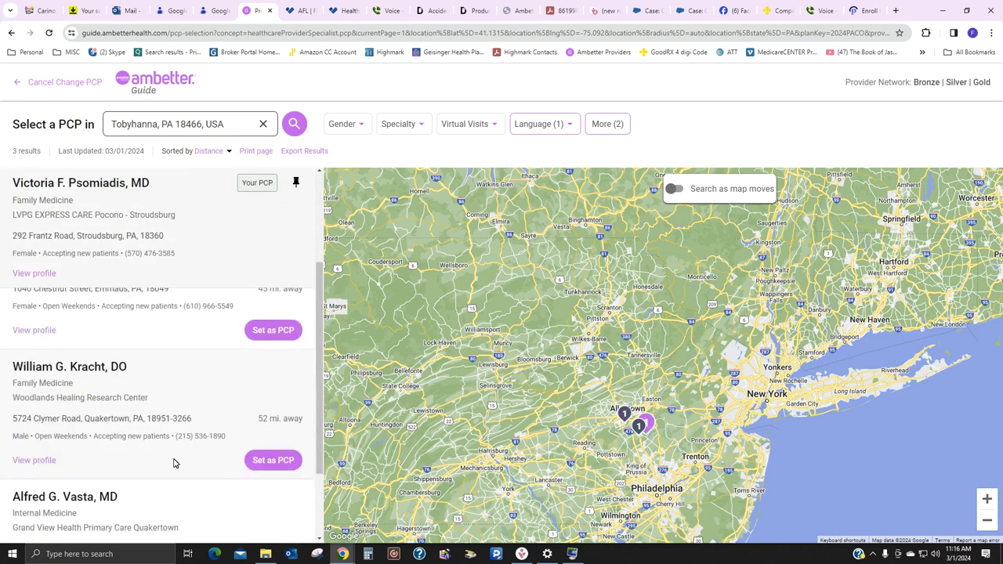
scroll(174, 462, up, 3)
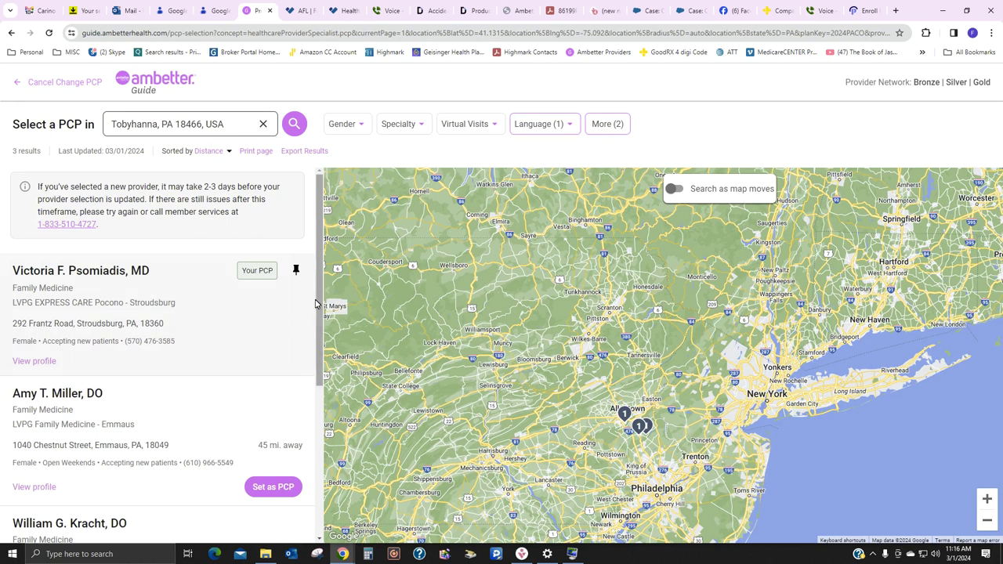
scroll(313, 310, down, 1)
scroll(308, 361, up, 1)
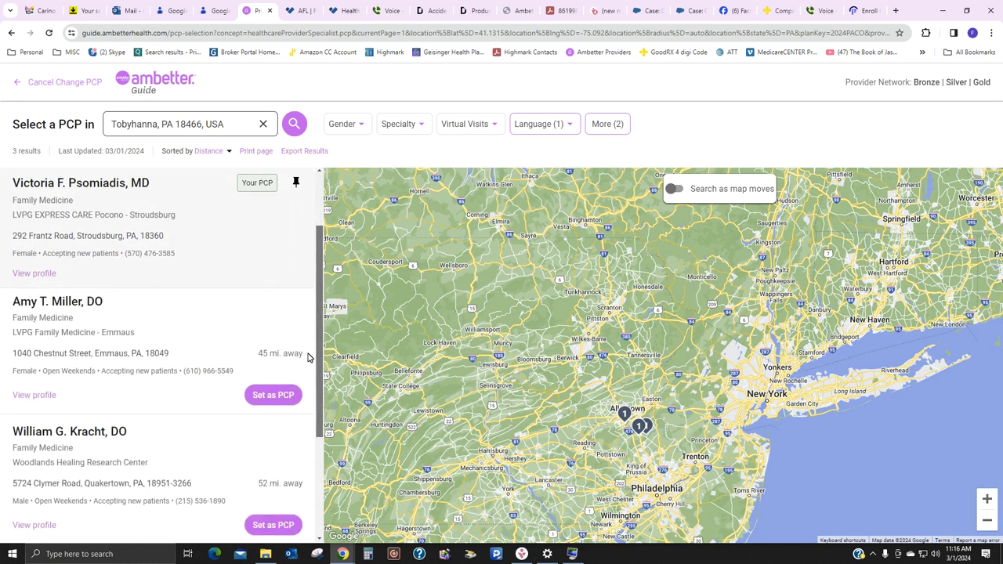